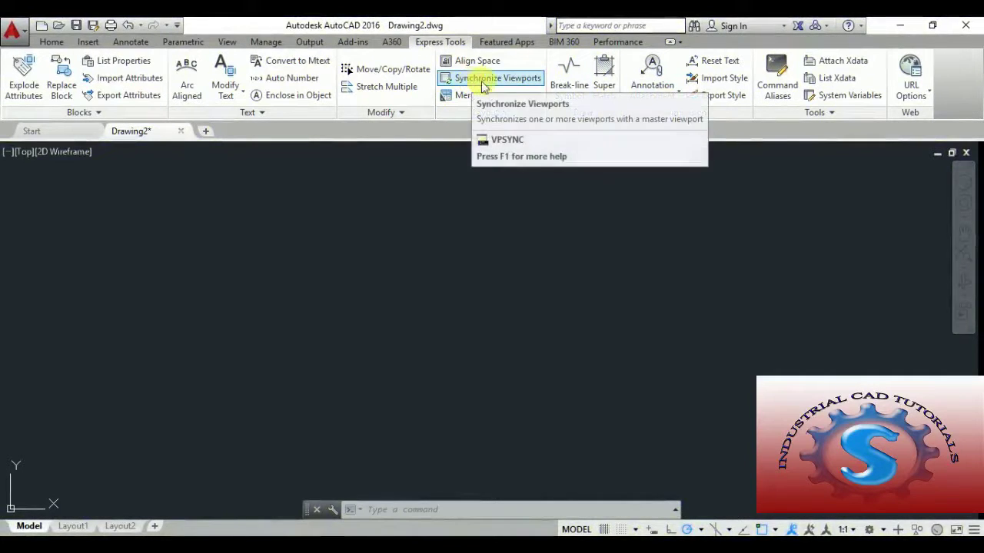
- Review the Express Tools Annotation Attachment options, then bring up the Insert and Annotate tools
{"action": "left_click", "coordinate": [680, 98]}
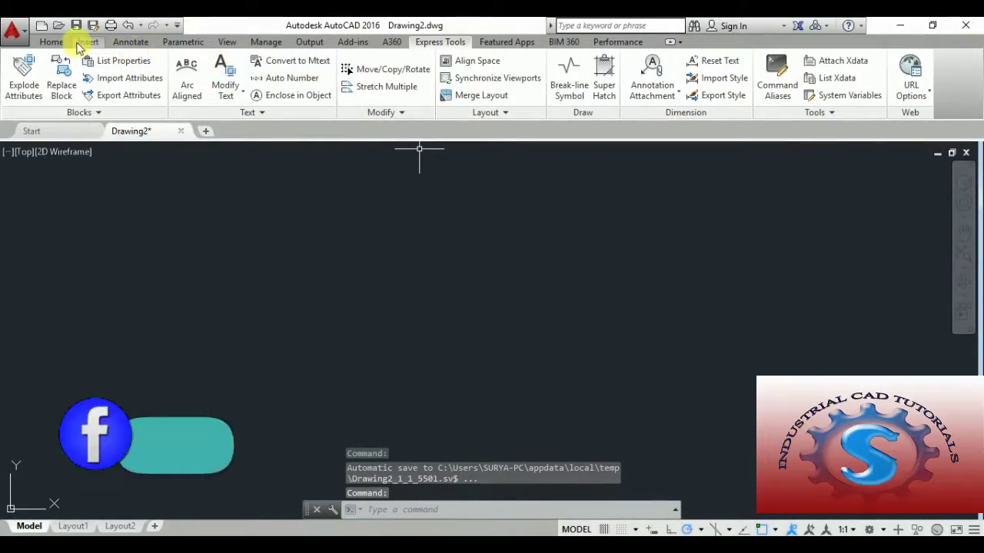
{"action": "left_click", "coordinate": [86, 40]}
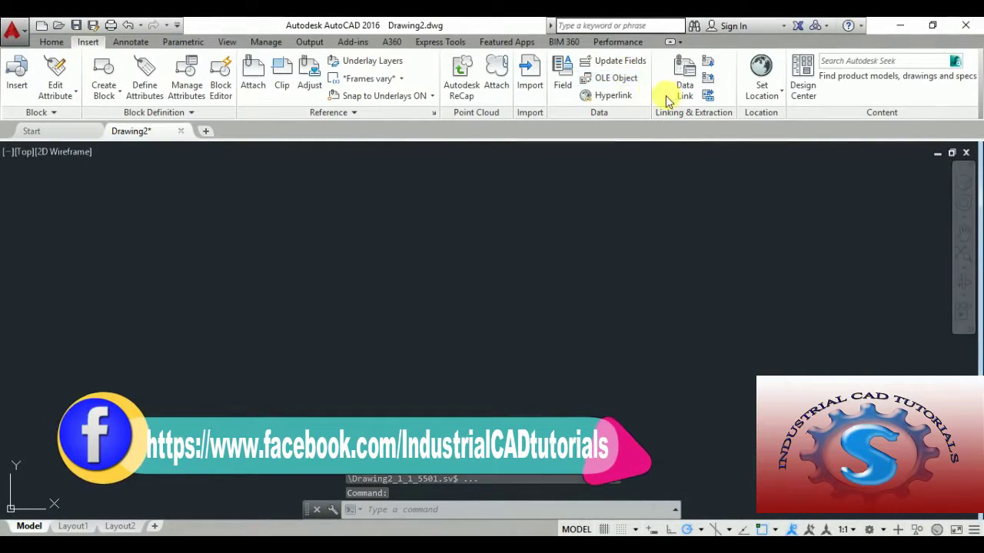
{"action": "left_click", "coordinate": [132, 41]}
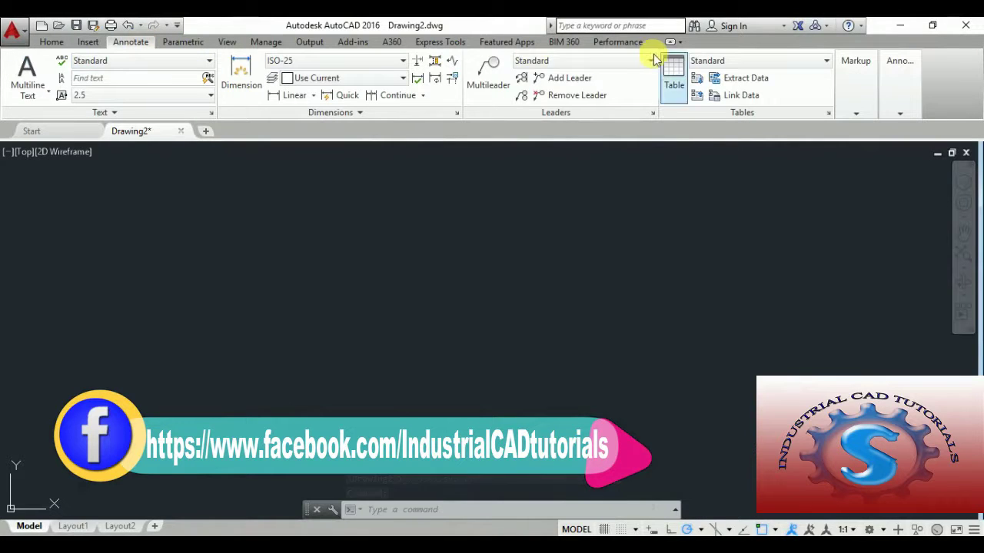
- Check the Multileader Style list and close it with Standard still current
{"action": "left_click", "coordinate": [581, 60]}
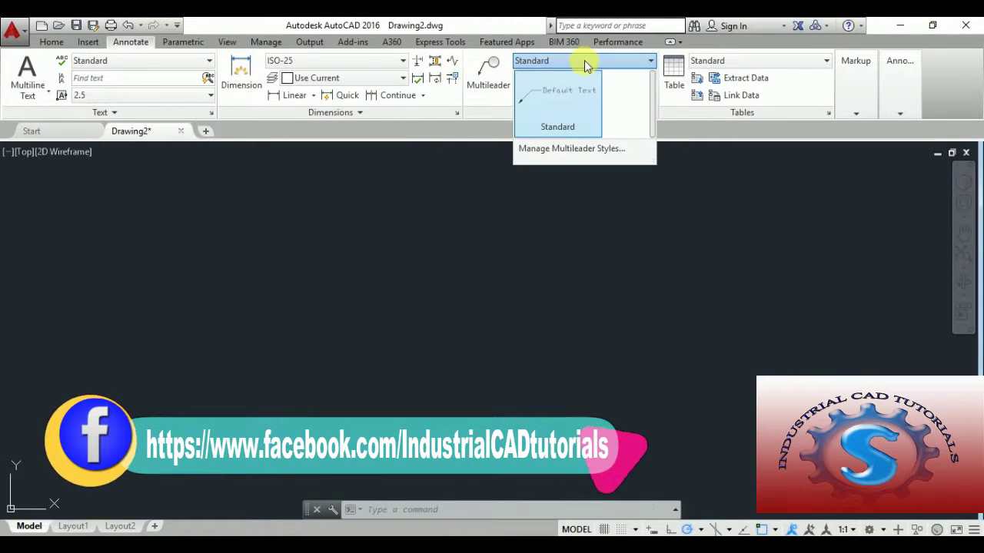
{"action": "left_click", "coordinate": [584, 61]}
{"action": "left_click", "coordinate": [584, 61]}
{"action": "left_click", "coordinate": [584, 61]}
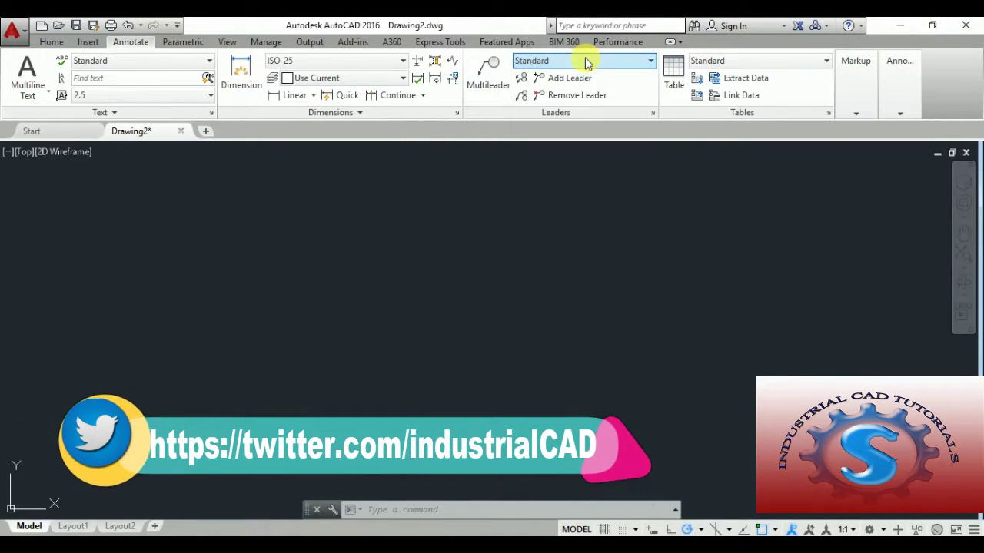
{"action": "left_click", "coordinate": [584, 61]}
{"action": "left_click", "coordinate": [584, 62]}
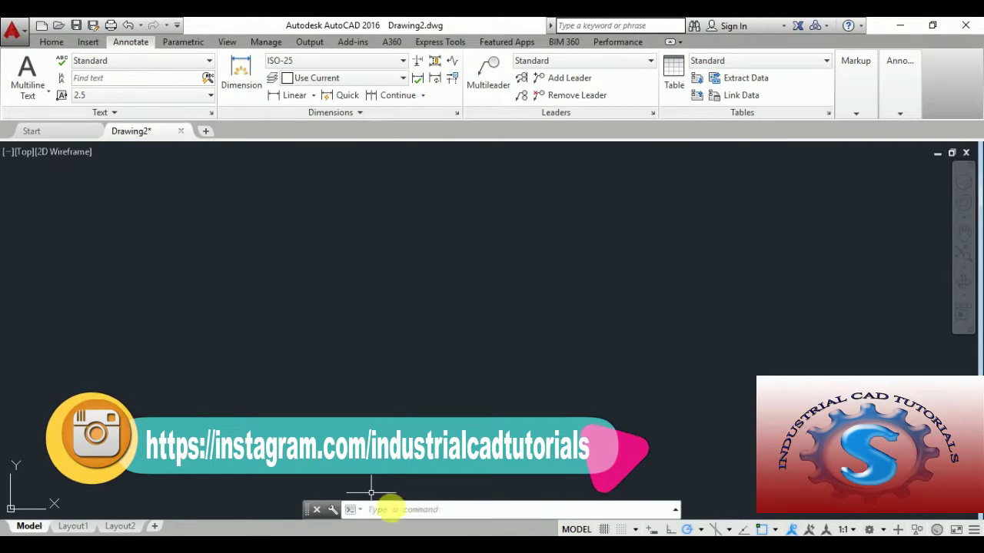
- Draw a QLEADER from a lower-left arrowhead up to a bend and horizontal shoulder
{"action": "left_click", "coordinate": [405, 510]}
{"action": "type", "text": "QL"}
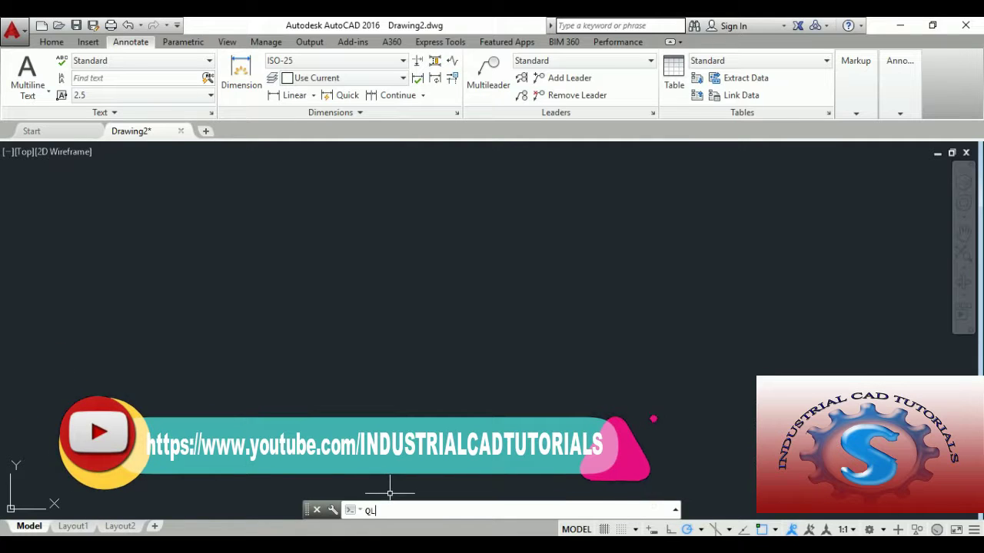
{"action": "type", "text": "EADE"}
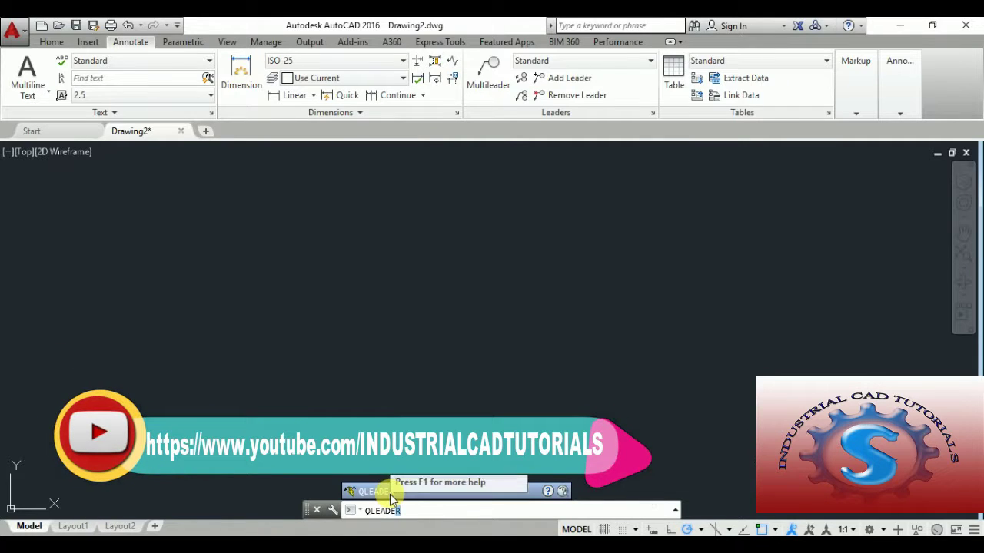
{"action": "type", "text": "R"}
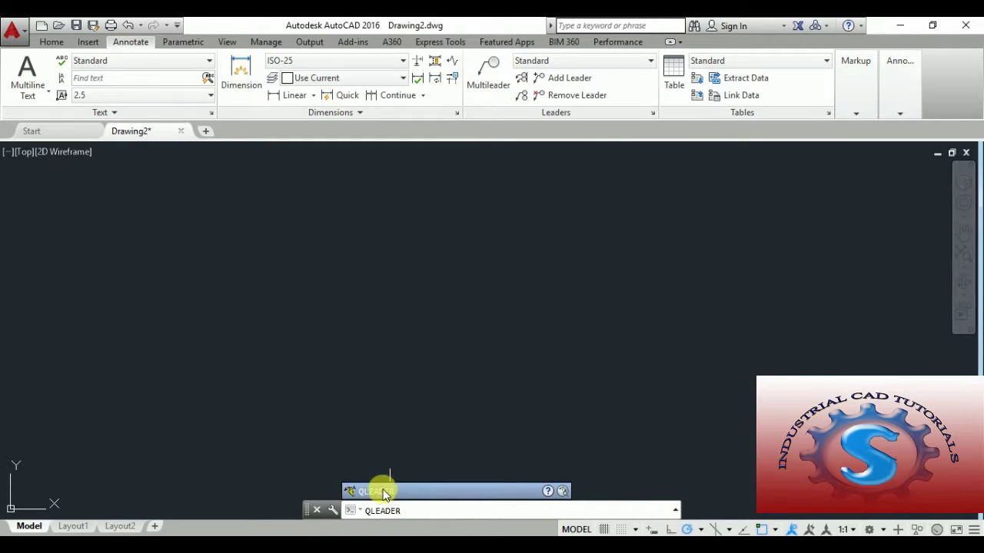
{"action": "left_click", "coordinate": [384, 492]}
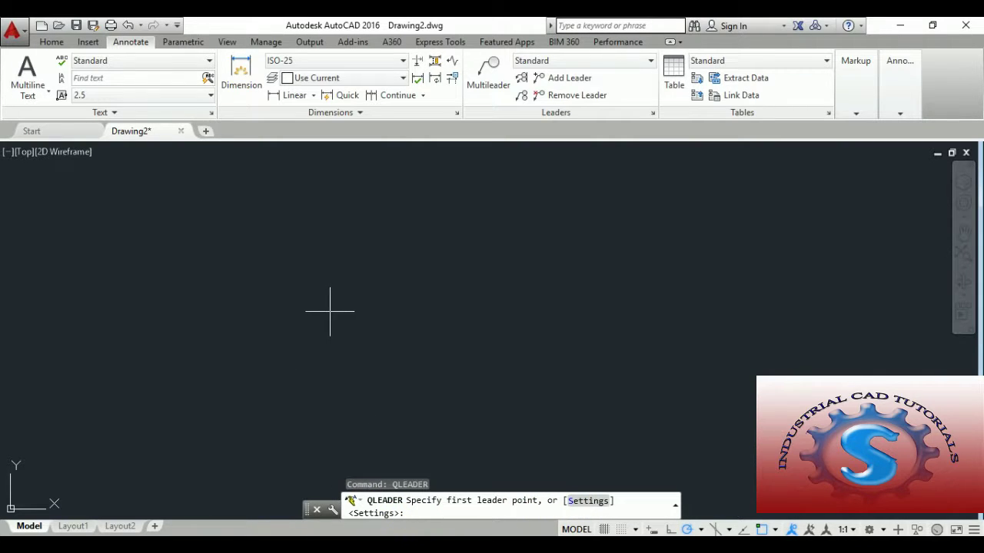
{"action": "left_click", "coordinate": [346, 377]}
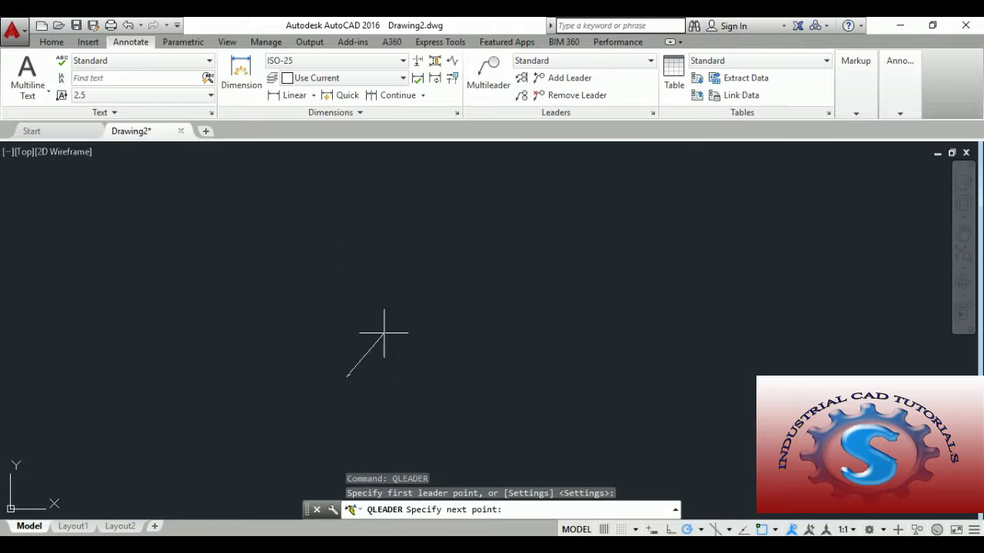
{"action": "left_click", "coordinate": [477, 248]}
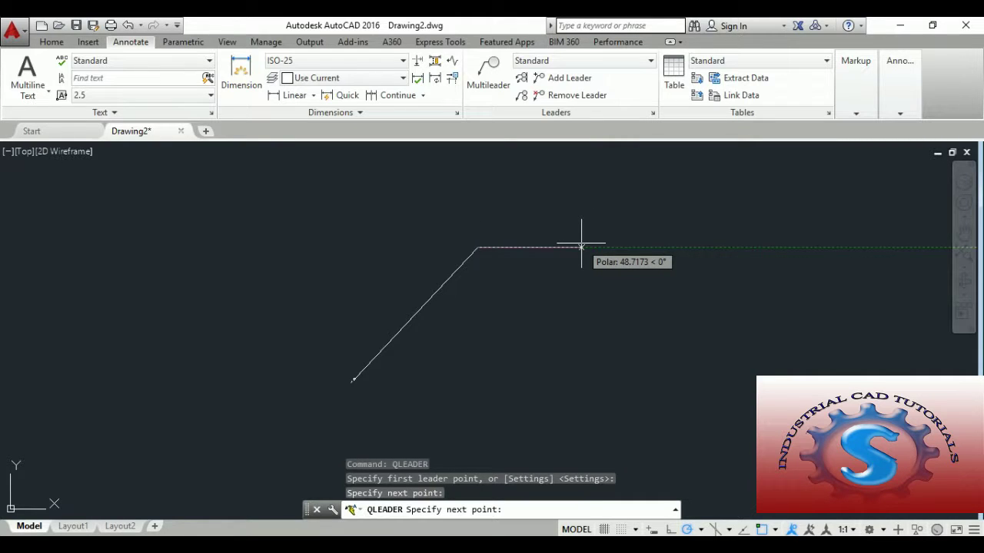
{"action": "left_click", "coordinate": [581, 248]}
{"action": "middle_click_drag", "start_coordinate": [578, 257], "coordinate": [512, 261]}
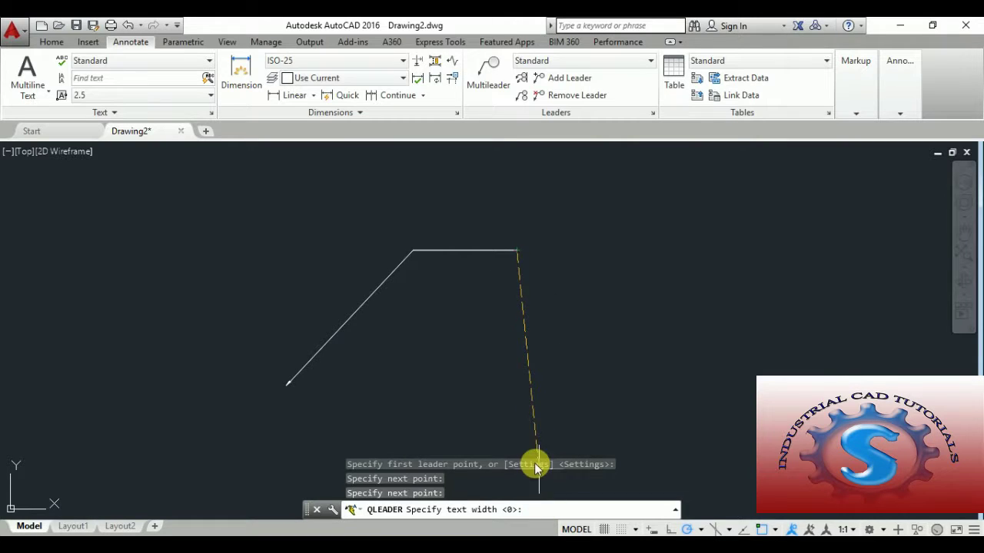
- Set the leader text width to 0 and enter NUMBER as the first text line
{"action": "type", "text": "0"}
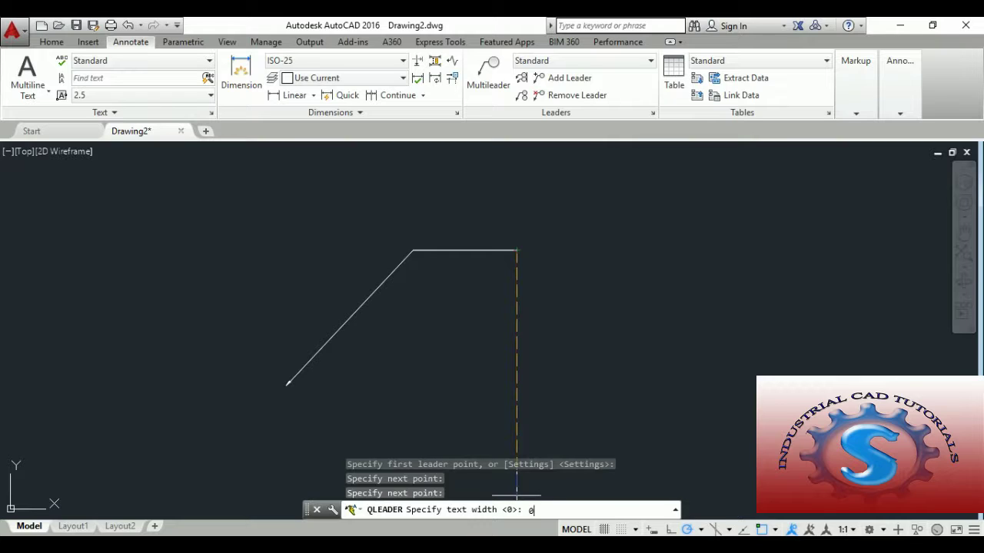
{"action": "key", "text": "Return"}
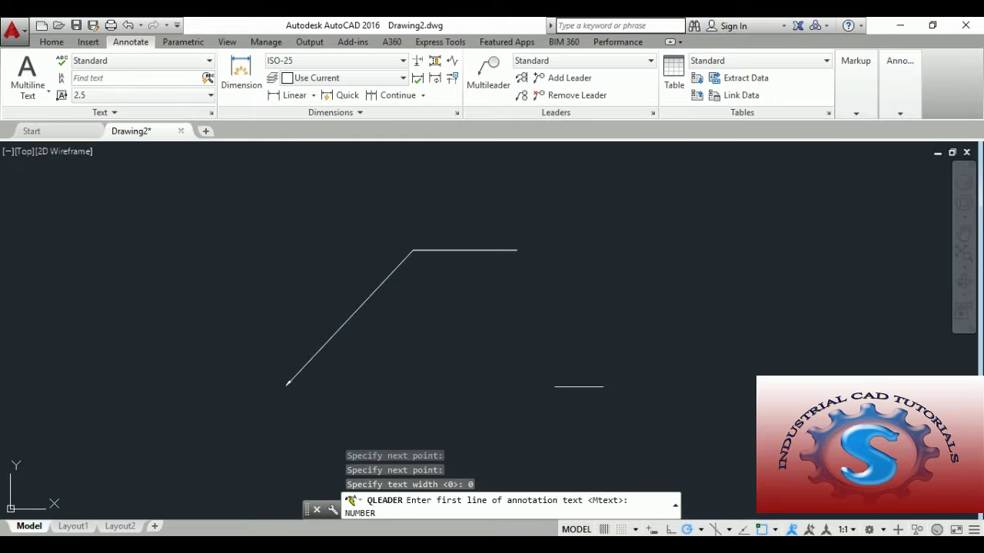
{"action": "key", "text": "Return"}
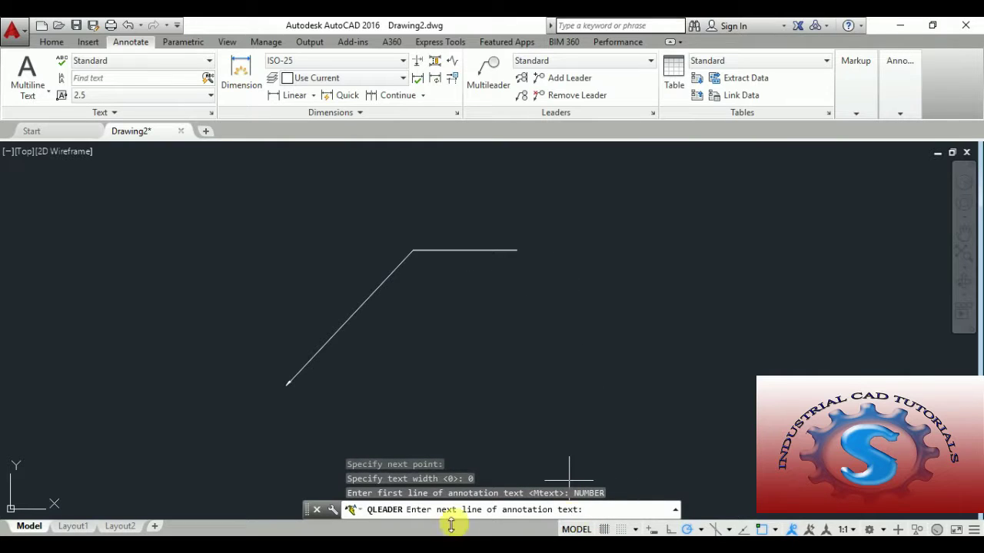
- End the leader text with no second line and zoom and pan to centre the leader
{"action": "key", "text": "Return"}
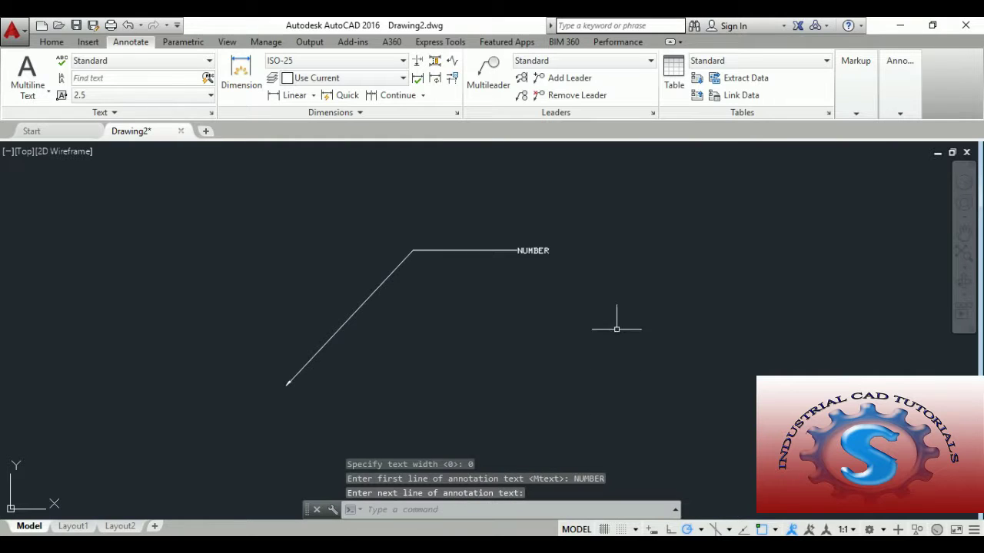
{"action": "key", "text": "Escape"}
{"action": "scroll", "coordinate": [542, 250], "scroll_direction": "up", "scroll_amount": 3}
{"action": "scroll", "coordinate": [529, 282], "scroll_direction": "down", "scroll_amount": 3}
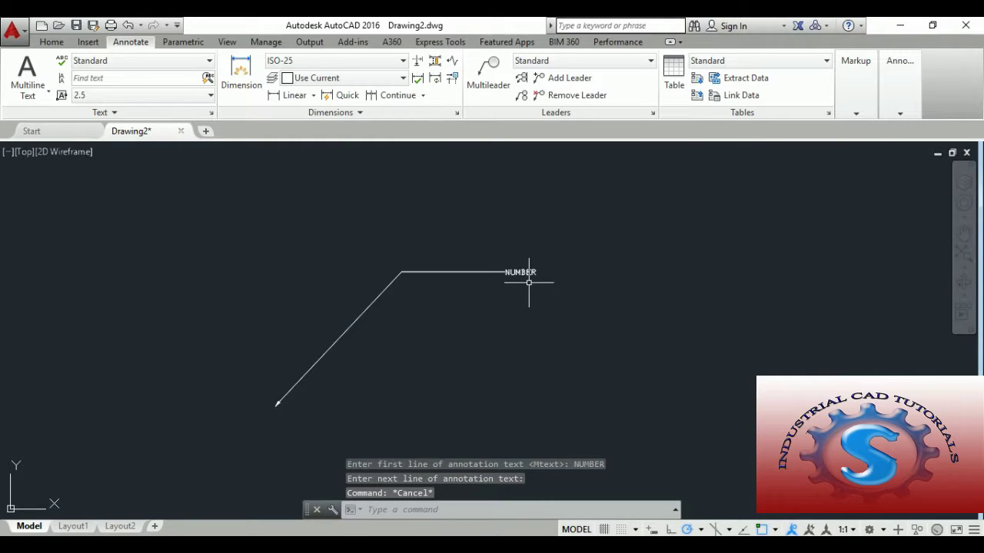
{"action": "scroll", "coordinate": [528, 283], "scroll_direction": "up", "scroll_amount": 5}
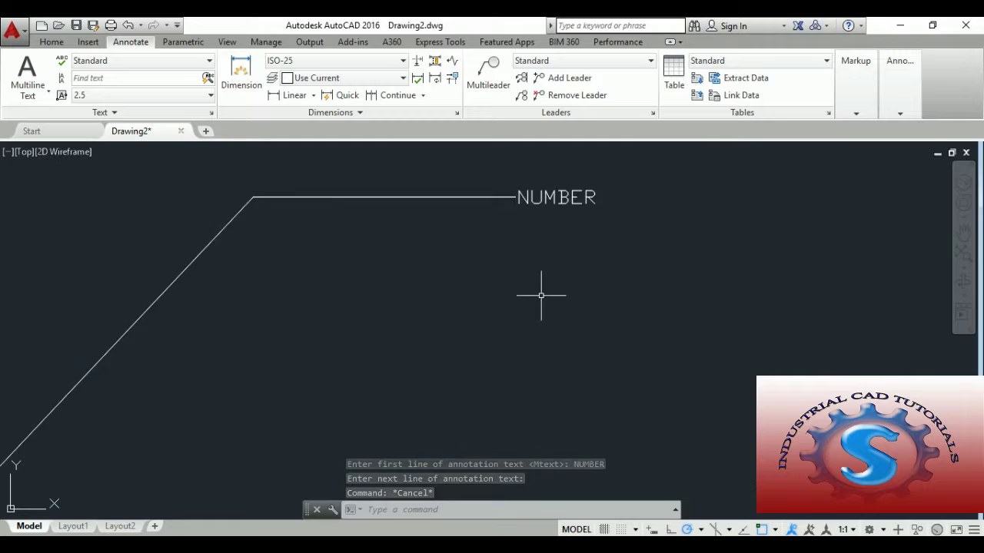
{"action": "scroll", "coordinate": [541, 295], "scroll_direction": "down", "scroll_amount": 3}
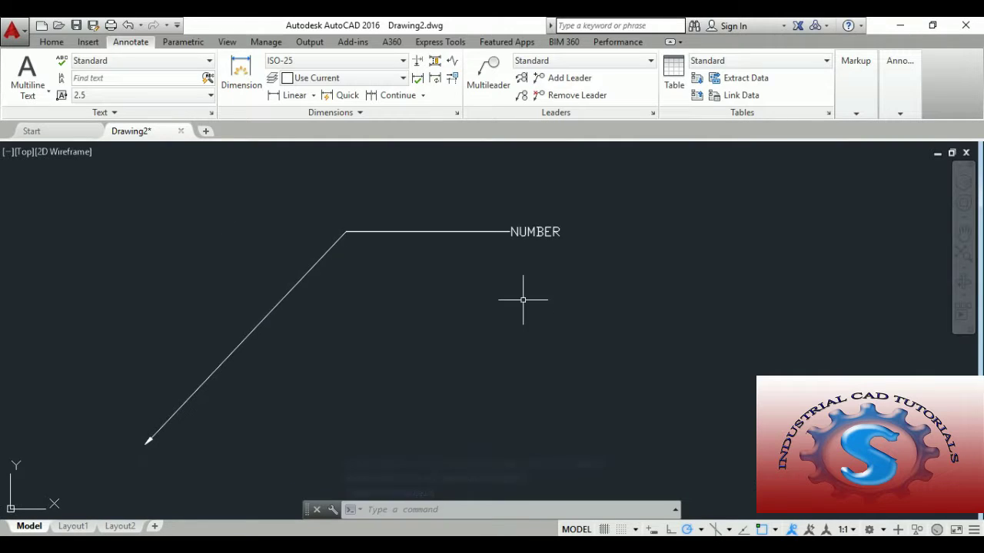
{"action": "scroll", "coordinate": [522, 300], "scroll_direction": "down", "scroll_amount": 3}
{"action": "scroll", "coordinate": [516, 312], "scroll_direction": "up", "scroll_amount": 3}
{"action": "mouse_move", "coordinate": [515, 314]}
{"action": "middle_mouse_down"}
{"action": "mouse_move", "coordinate": [487, 329]}
{"action": "mouse_move", "coordinate": [510, 323]}
{"action": "middle_mouse_up"}
- Delete the NUMBER label so only the bare bent leader remains
{"action": "left_click", "coordinate": [511, 289]}
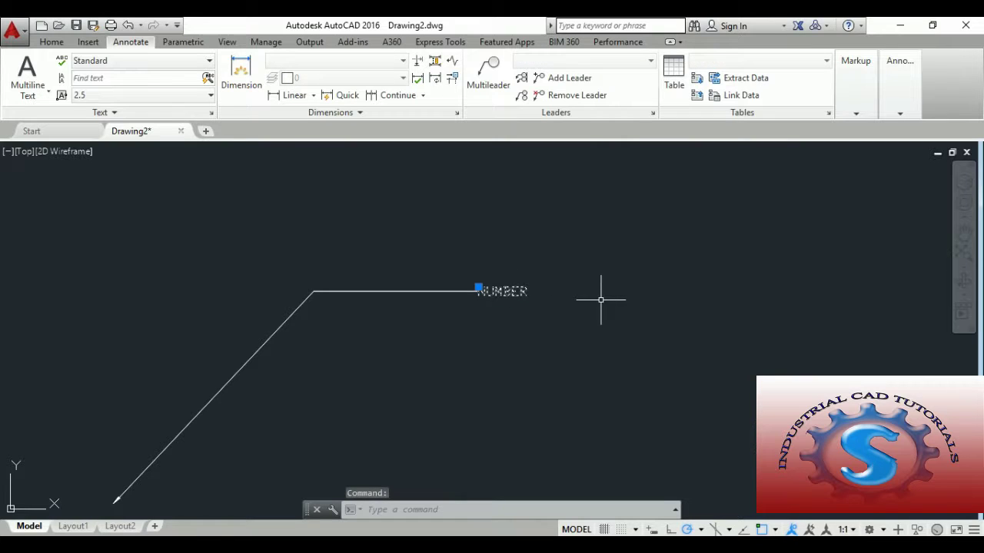
{"action": "key", "text": "Delete"}
{"action": "mouse_move", "coordinate": [601, 300]}
{"action": "middle_mouse_down"}
{"action": "mouse_move", "coordinate": [654, 270]}
{"action": "mouse_move", "coordinate": [626, 294]}
{"action": "middle_mouse_up"}
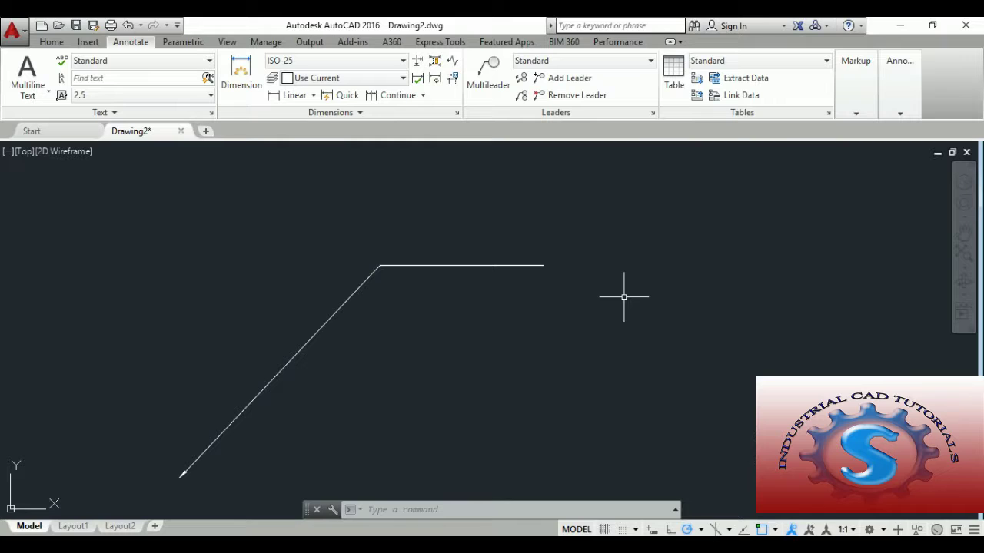
{"action": "mouse_move", "coordinate": [624, 297]}
{"action": "middle_mouse_down"}
{"action": "mouse_move", "coordinate": [593, 290]}
{"action": "mouse_move", "coordinate": [597, 279]}
{"action": "mouse_move", "coordinate": [586, 291]}
{"action": "mouse_move", "coordinate": [597, 282]}
{"action": "middle_mouse_up"}
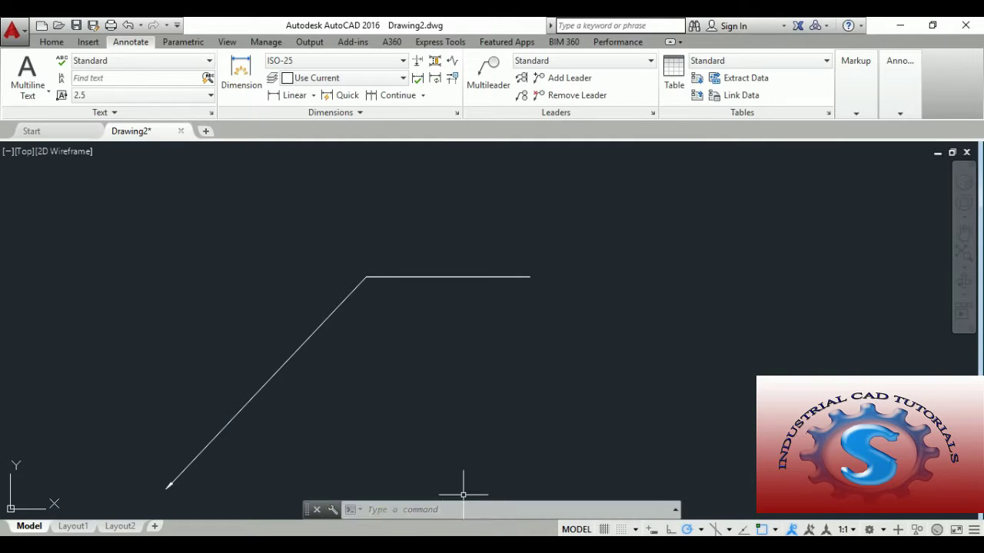
- Place a multiline text box above the leader's shoulder containing DRAWING
{"action": "type", "text": "MTEXT"}
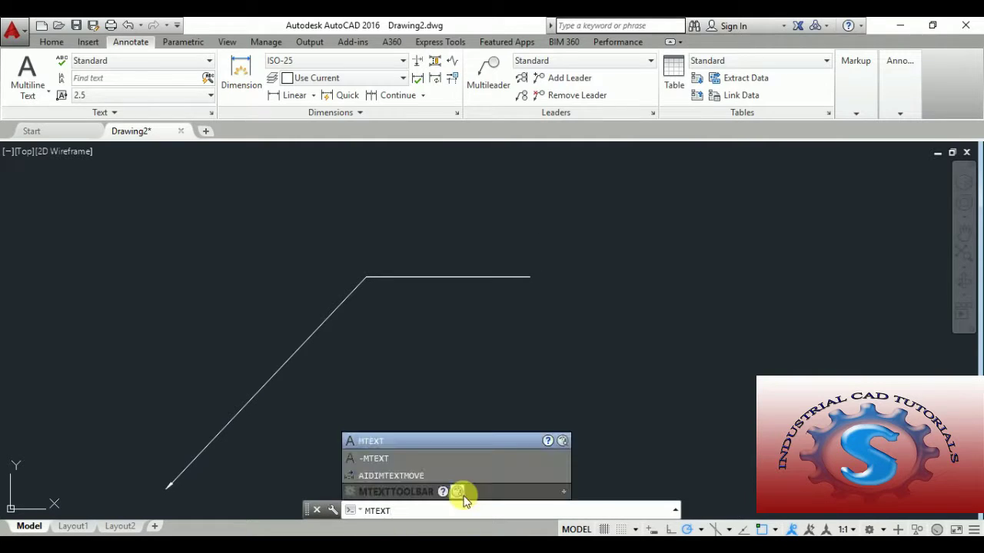
{"action": "key", "text": "Return"}
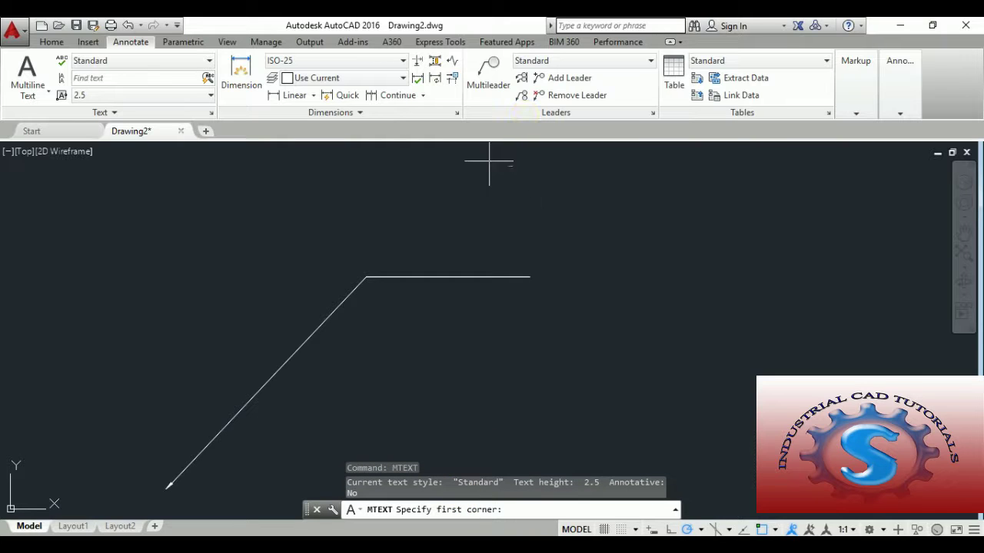
{"action": "left_click", "coordinate": [477, 192]}
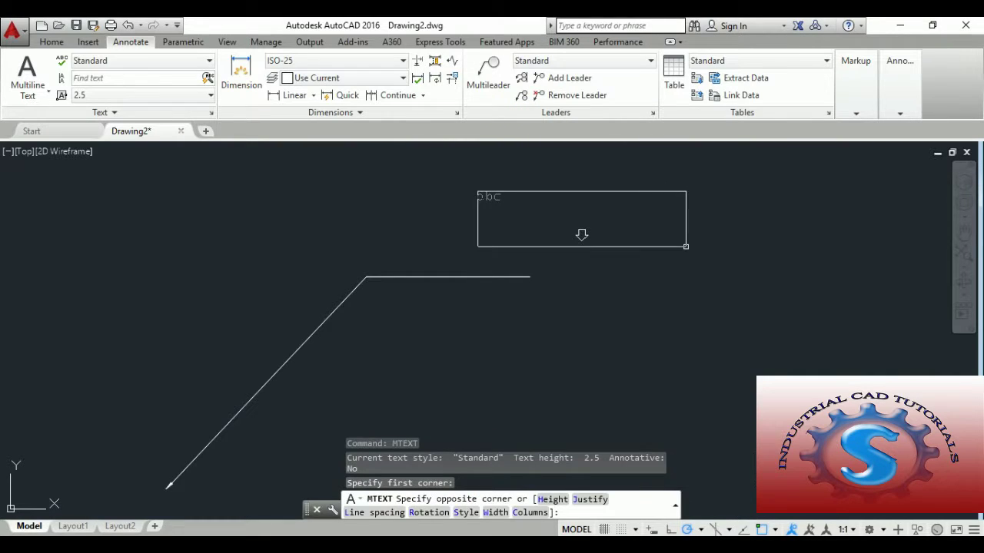
{"action": "left_click", "coordinate": [678, 245]}
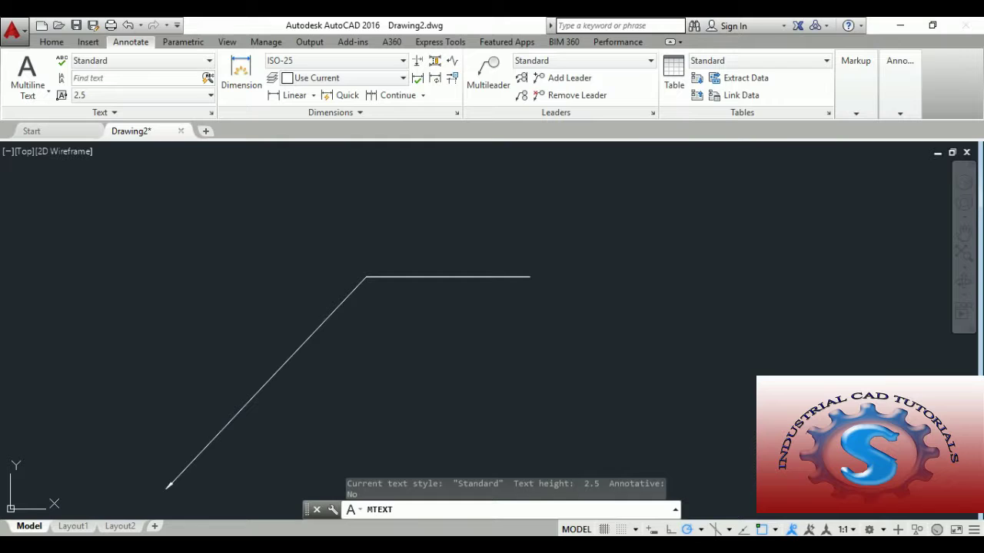
{"action": "left_click", "coordinate": [523, 202]}
{"action": "left_click", "coordinate": [521, 215]}
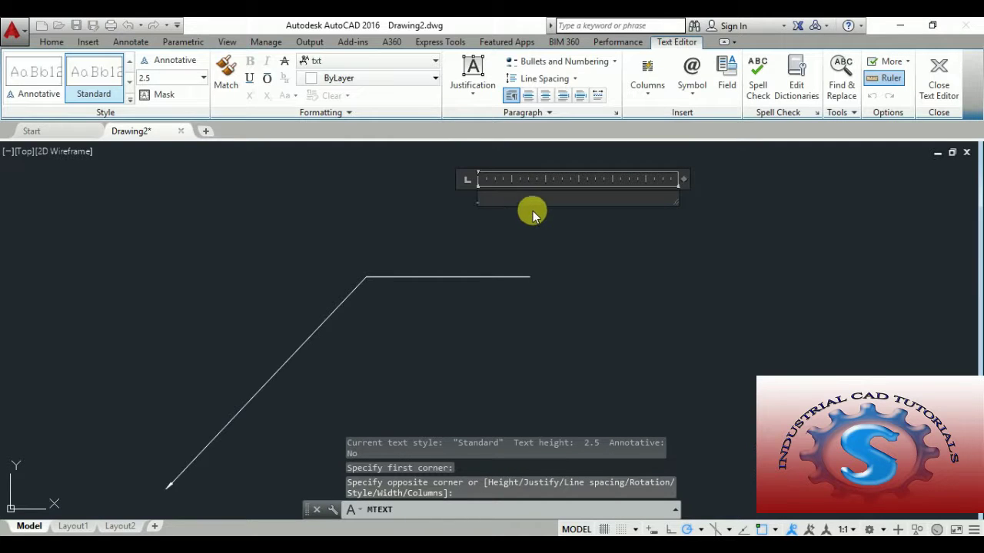
{"action": "type", "text": "DRAWING"}
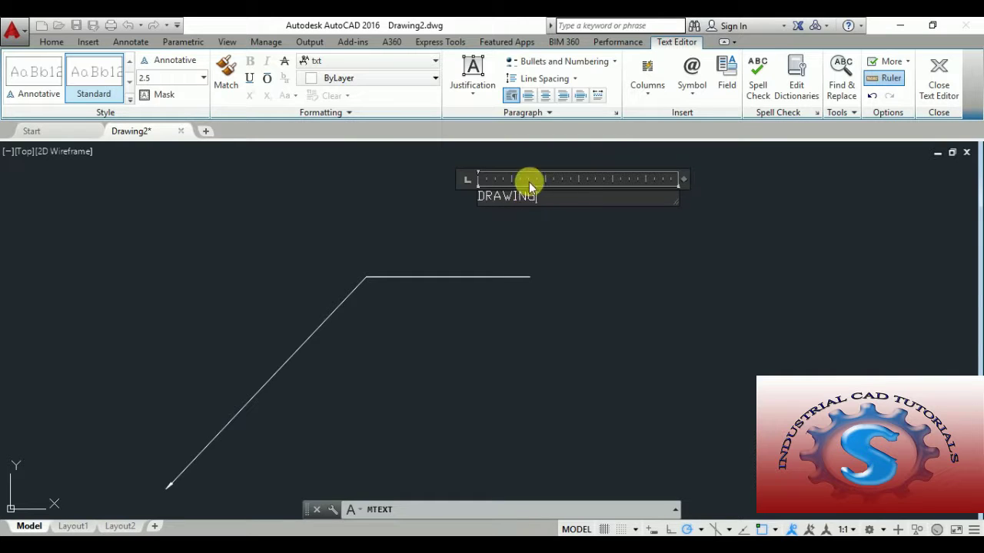
{"action": "left_click", "coordinate": [535, 235]}
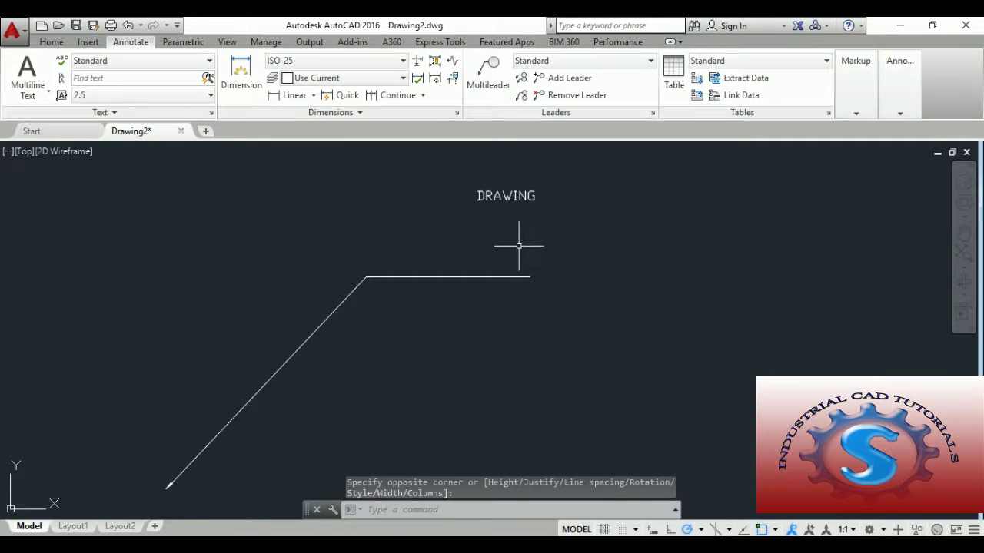
{"action": "middle_click_drag", "start_coordinate": [518, 246], "coordinate": [504, 240]}
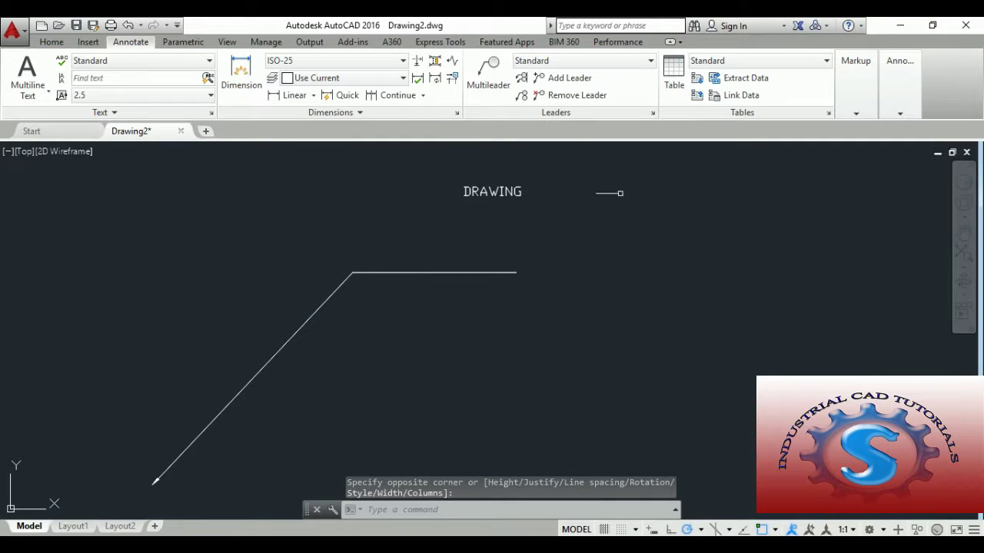
- Attach the leader to the DRAWING text using Express Tools' Attach Leader to Annotation
{"action": "left_click", "coordinate": [452, 41]}
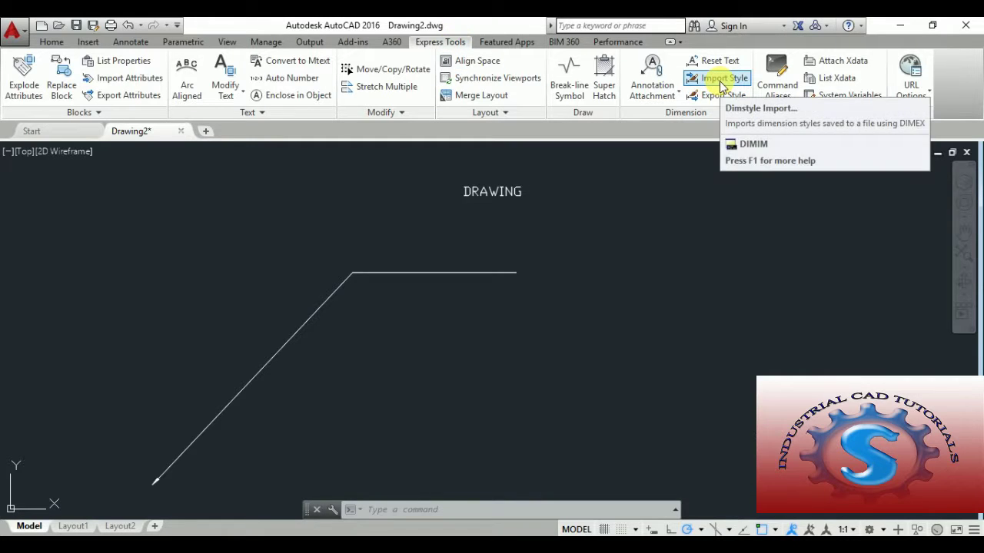
{"action": "left_click", "coordinate": [657, 92]}
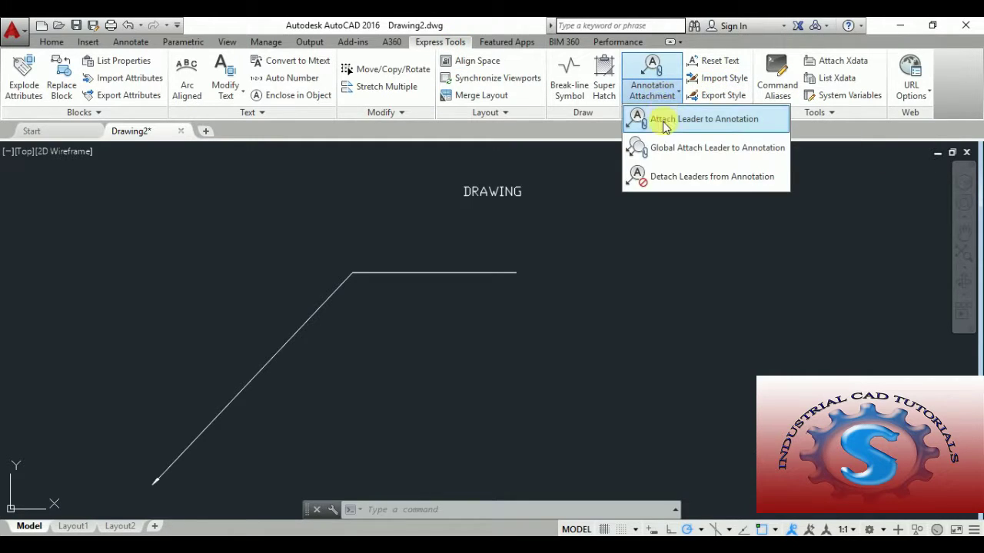
{"action": "left_click", "coordinate": [667, 121]}
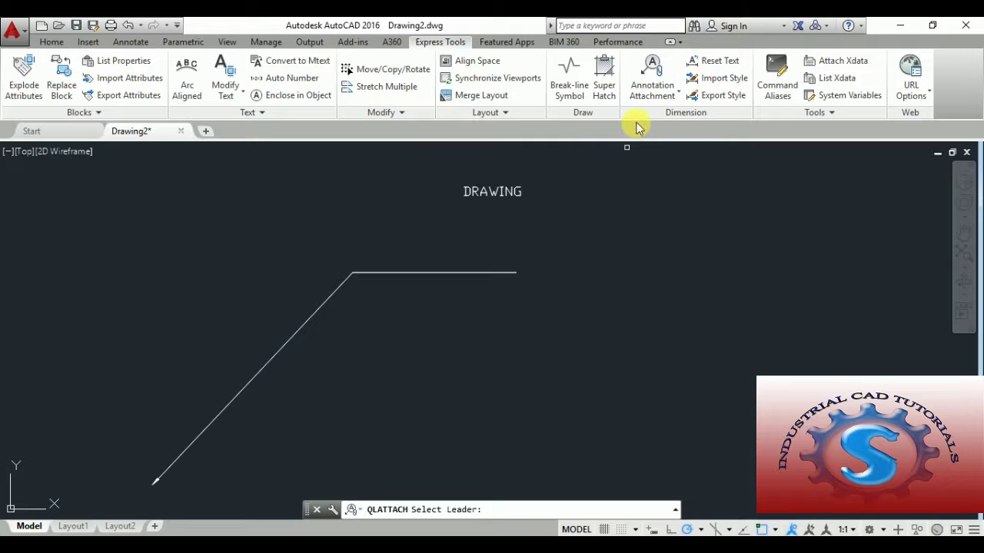
{"action": "left_click", "coordinate": [655, 91]}
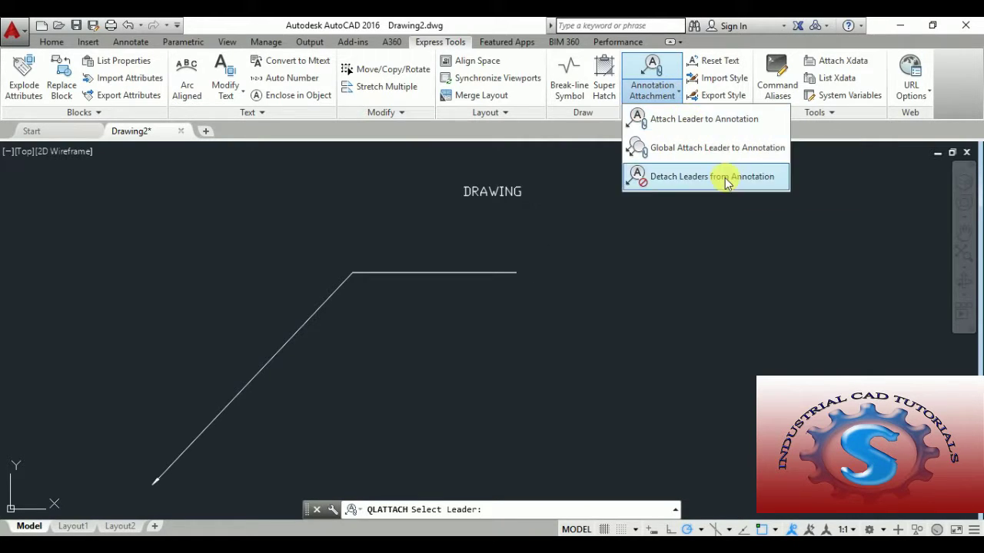
{"action": "left_click", "coordinate": [496, 510]}
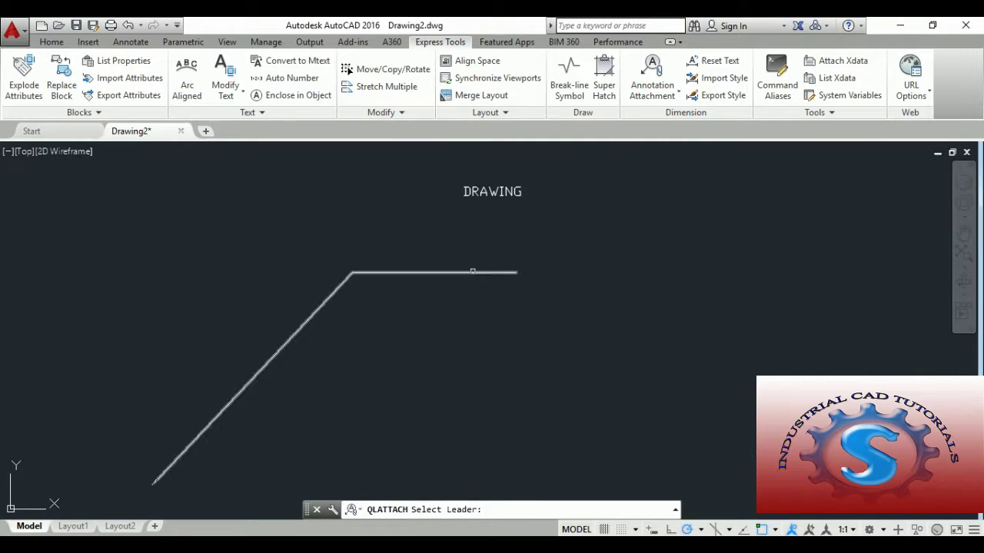
{"action": "left_click", "coordinate": [472, 271]}
{"action": "left_click", "coordinate": [482, 192]}
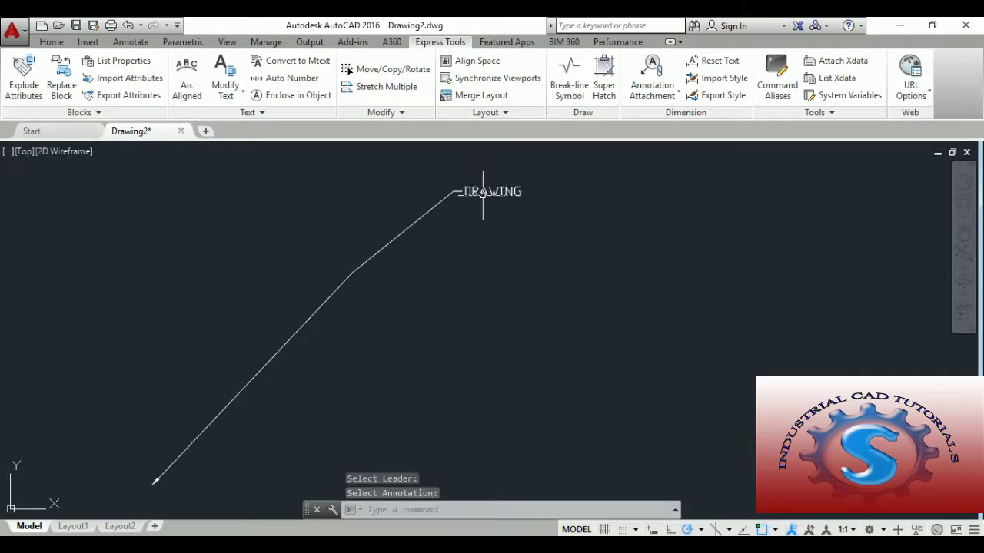
{"action": "middle_click_drag", "start_coordinate": [482, 244], "coordinate": [510, 237]}
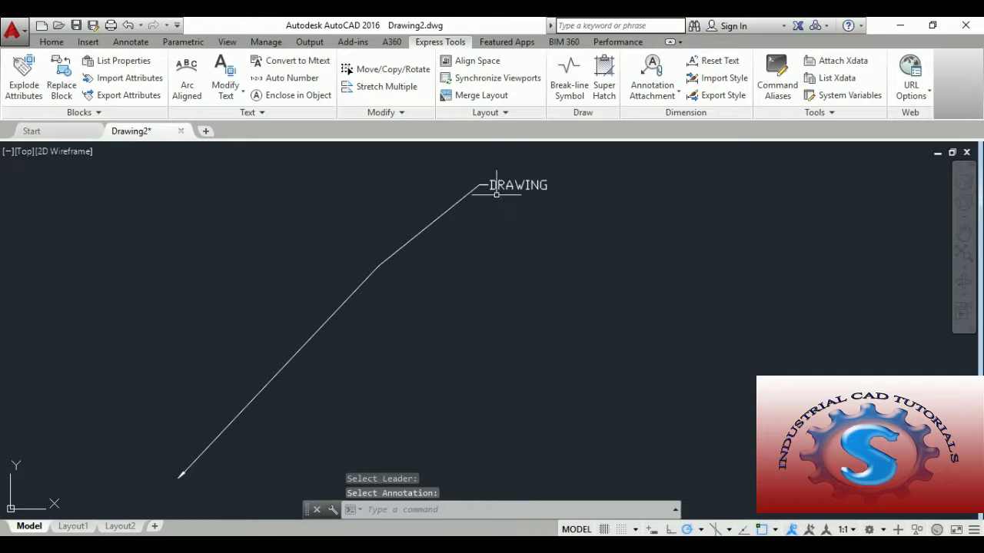
{"action": "middle_click_drag", "start_coordinate": [510, 188], "coordinate": [479, 193]}
{"action": "middle_click_drag", "start_coordinate": [475, 309], "coordinate": [487, 285]}
{"action": "key", "text": "Escape"}
{"action": "key", "text": "Escape"}
{"action": "key", "text": "Escape"}
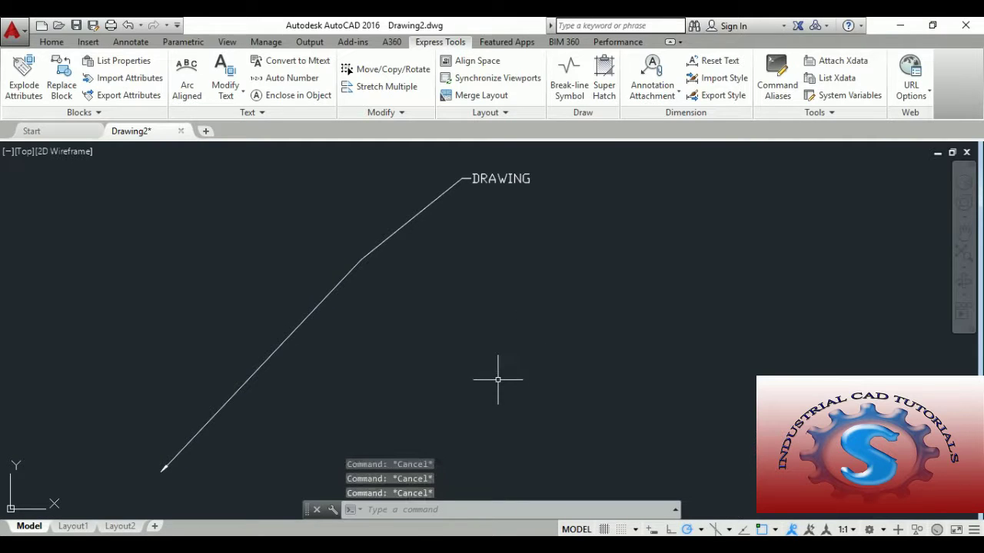
- Draw a circle centred below the DRAWING label, right of the leader
{"action": "type", "text": "c"}
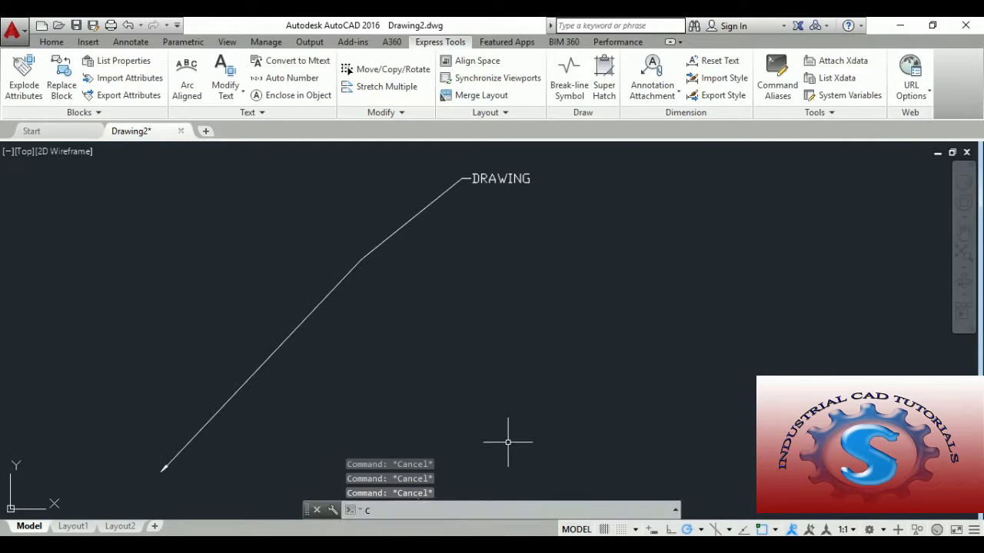
{"action": "key", "text": "Return"}
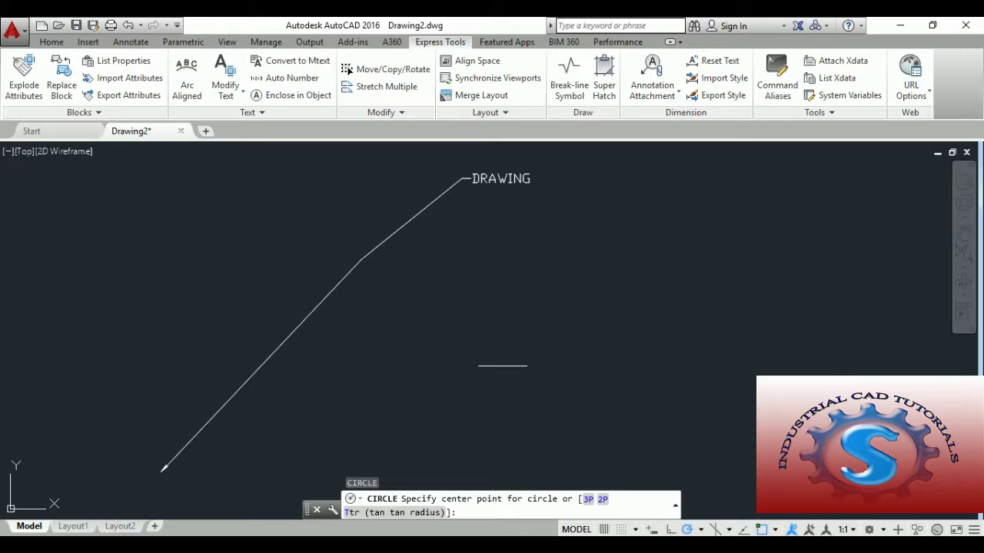
{"action": "left_click", "coordinate": [489, 369]}
{"action": "left_click", "coordinate": [537, 288]}
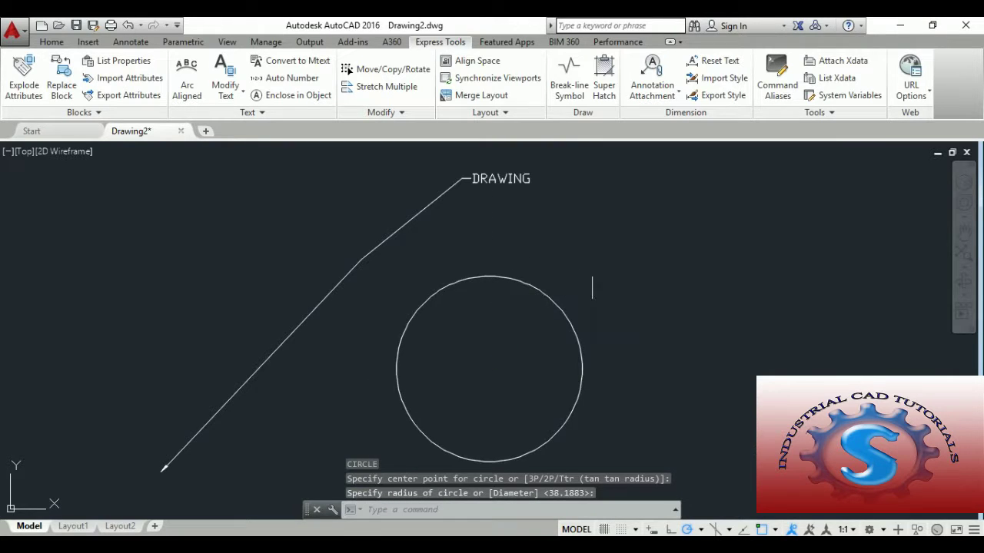
{"action": "mouse_move", "coordinate": [592, 288]}
{"action": "middle_mouse_down"}
{"action": "mouse_move", "coordinate": [608, 285]}
{"action": "mouse_move", "coordinate": [582, 259]}
{"action": "mouse_move", "coordinate": [589, 281]}
{"action": "mouse_move", "coordinate": [584, 270]}
{"action": "mouse_move", "coordinate": [580, 280]}
{"action": "middle_mouse_up"}
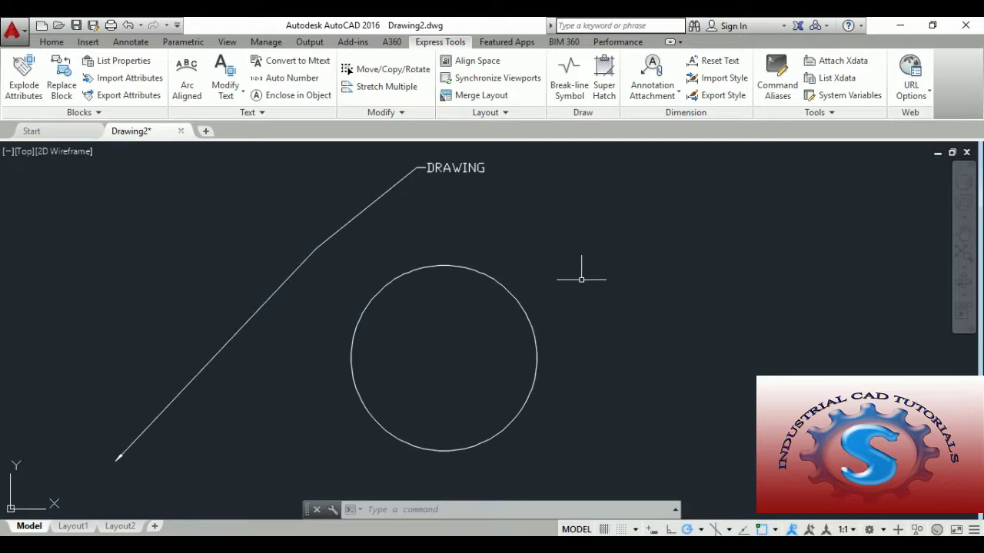
- Draw a QL leader from the circle's centre up-right to a short horizontal landing
{"action": "left_click", "coordinate": [398, 509]}
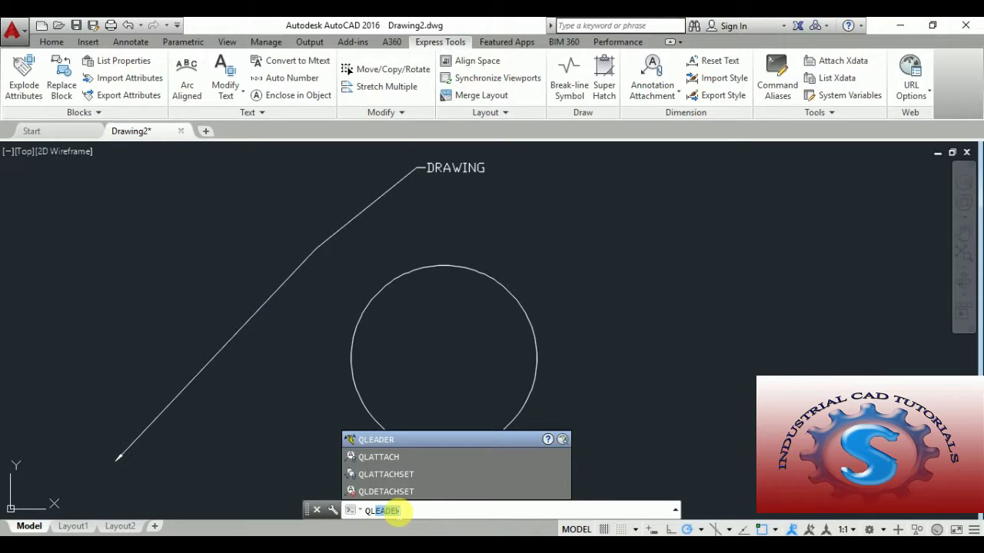
{"action": "type", "text": "QL"}
{"action": "left_click", "coordinate": [404, 441]}
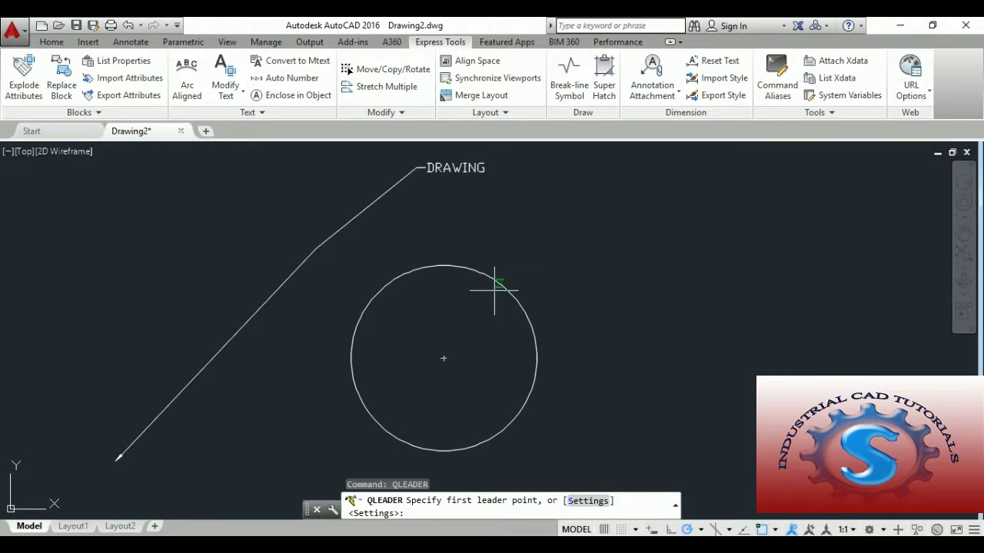
{"action": "left_click", "coordinate": [443, 357]}
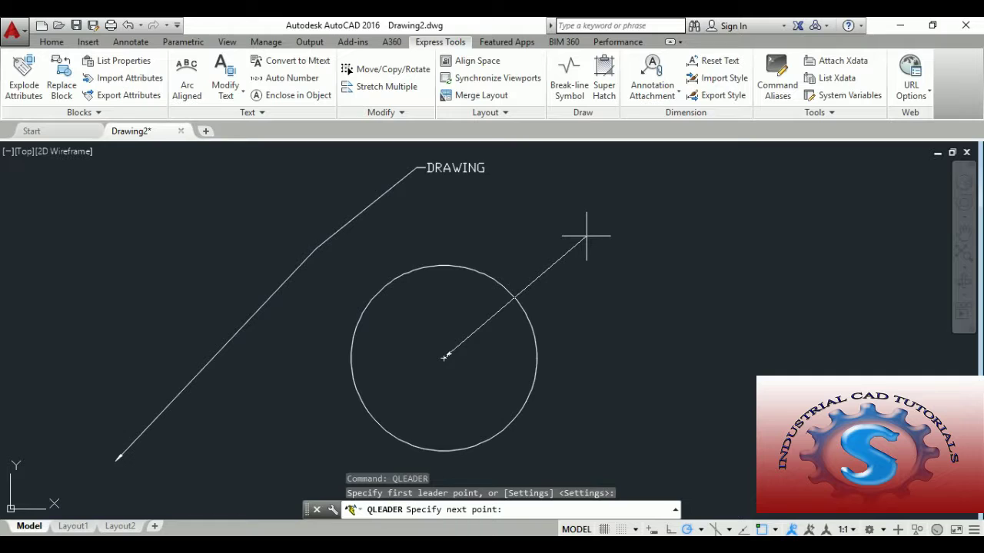
{"action": "left_click", "coordinate": [587, 236]}
{"action": "left_click", "coordinate": [663, 236]}
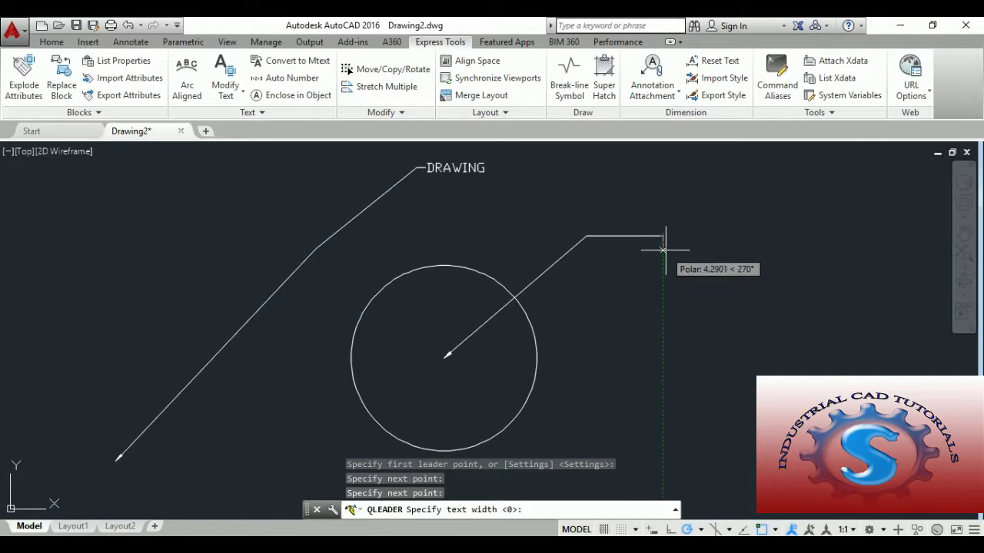
- Give the leader text width 0, label it CENTER, and select the CENTER text
{"action": "type", "text": "0"}
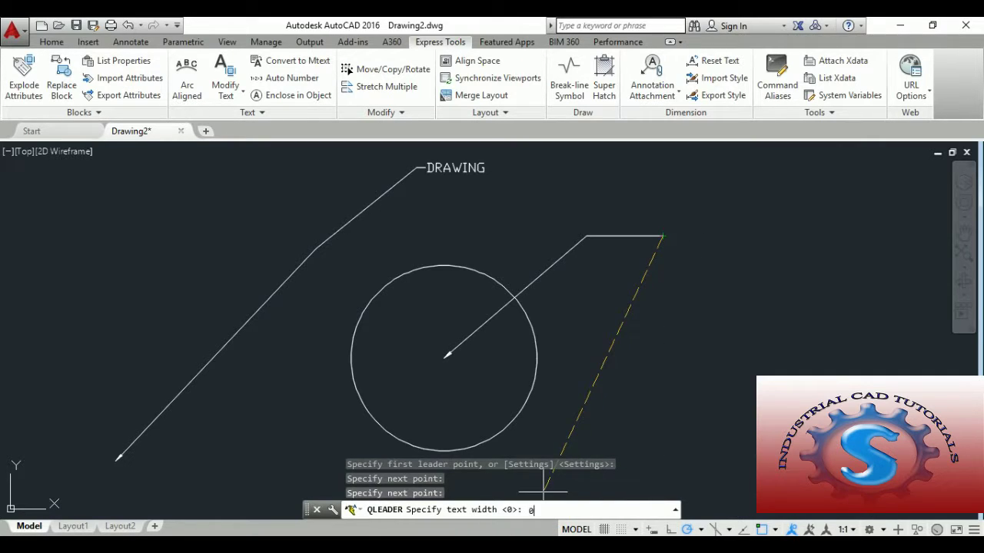
{"action": "key", "text": "Return"}
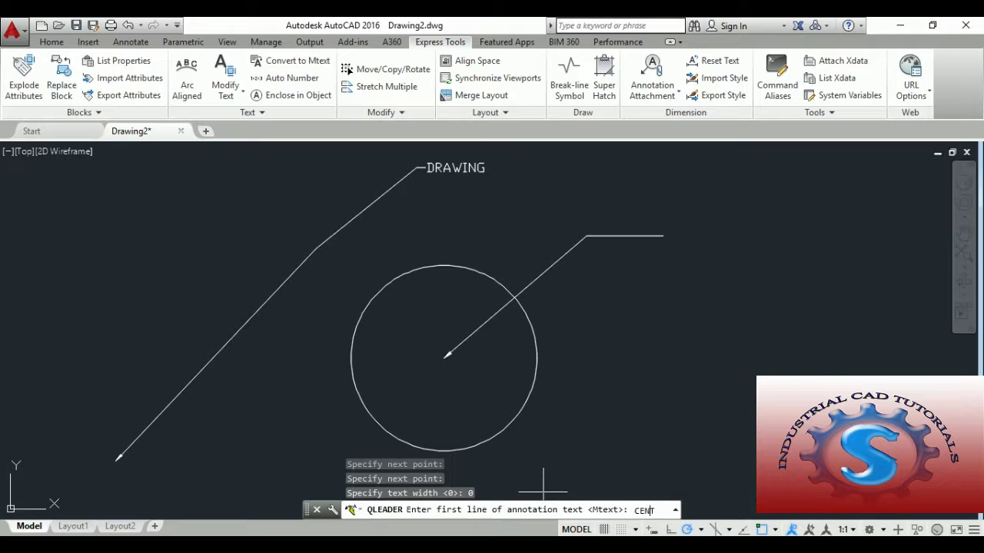
{"action": "type", "text": "CENTER"}
{"action": "key", "text": "Return"}
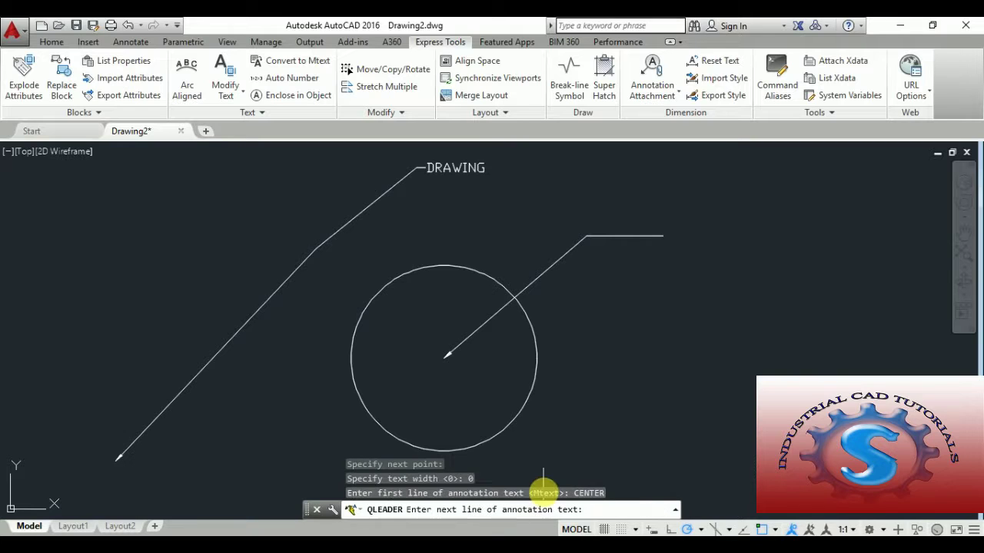
{"action": "key", "text": "Return"}
{"action": "middle_click_drag", "start_coordinate": [720, 262], "coordinate": [604, 299]}
{"action": "left_click", "coordinate": [628, 309]}
{"action": "left_click", "coordinate": [564, 236]}
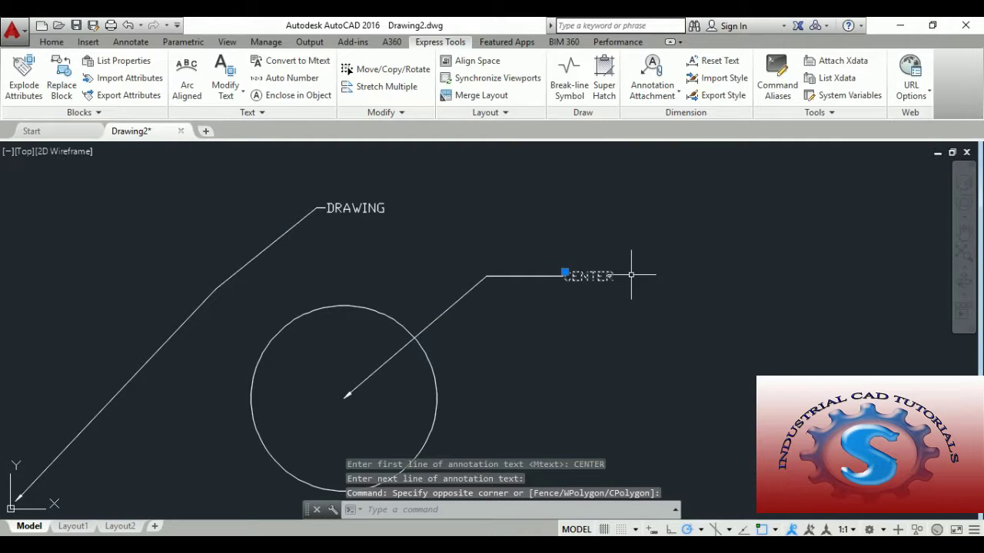
- Delete the CENTER label and create multiline text reading CENTER POINT
{"action": "key", "text": "Delete"}
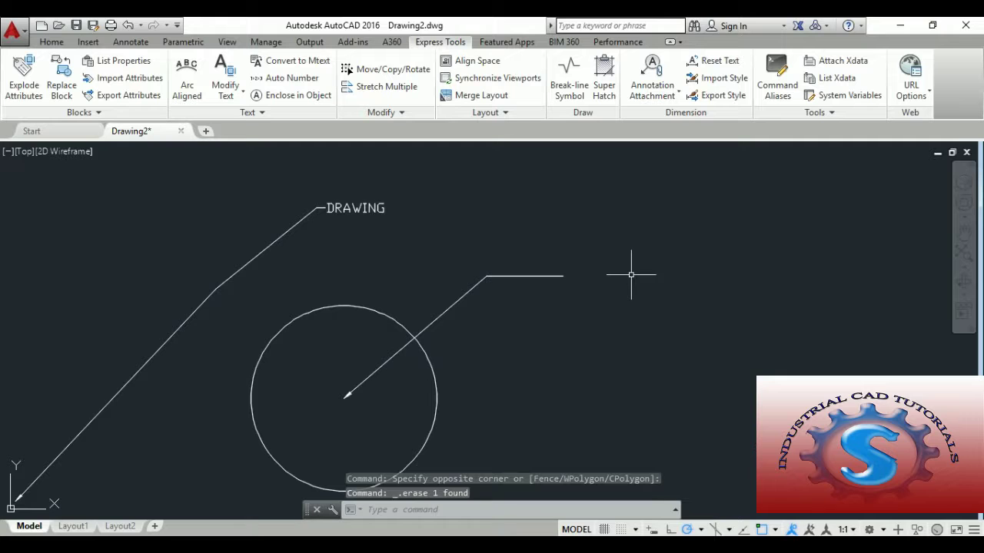
{"action": "type", "text": "MTEXT"}
{"action": "key", "text": "Return"}
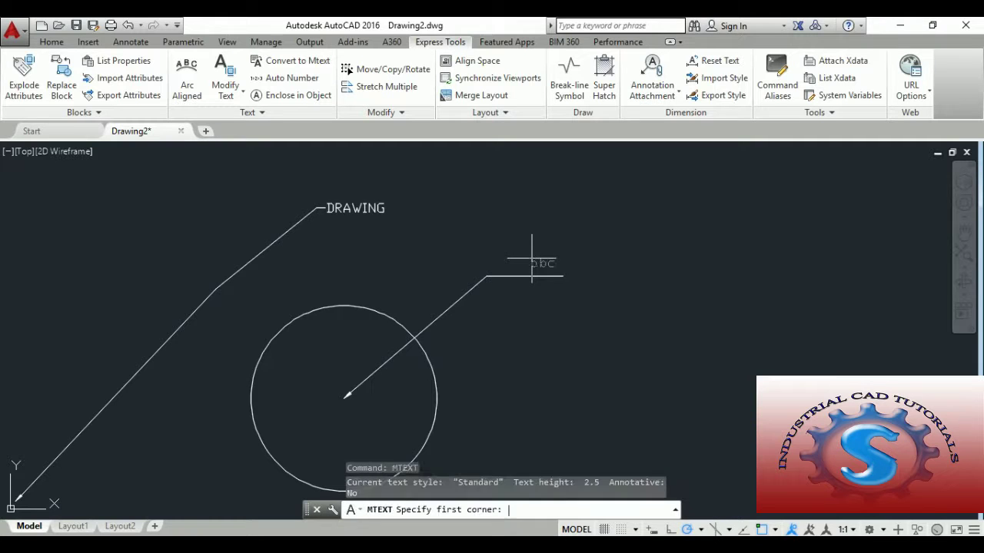
{"action": "left_click", "coordinate": [539, 172]}
{"action": "left_click", "coordinate": [677, 229]}
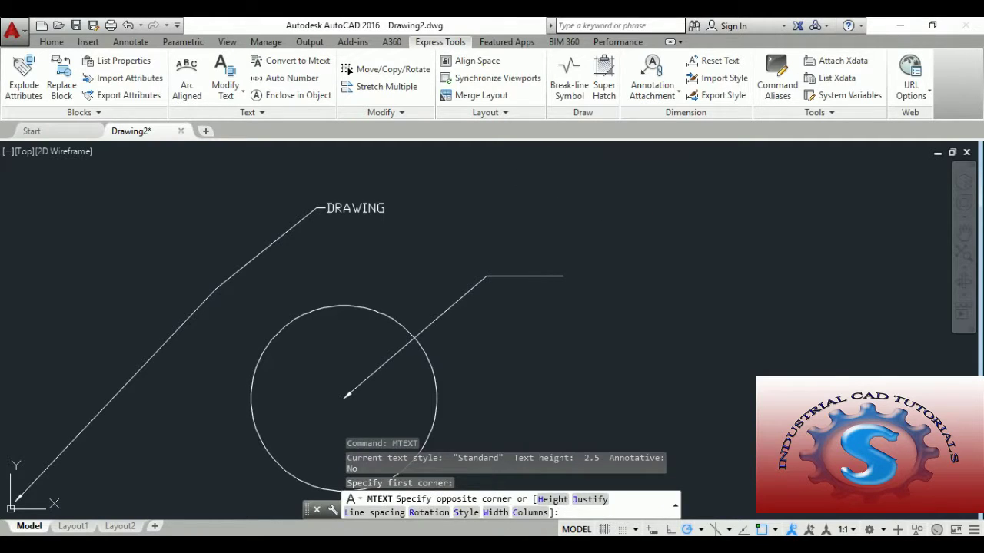
{"action": "type", "text": "CENTE"}
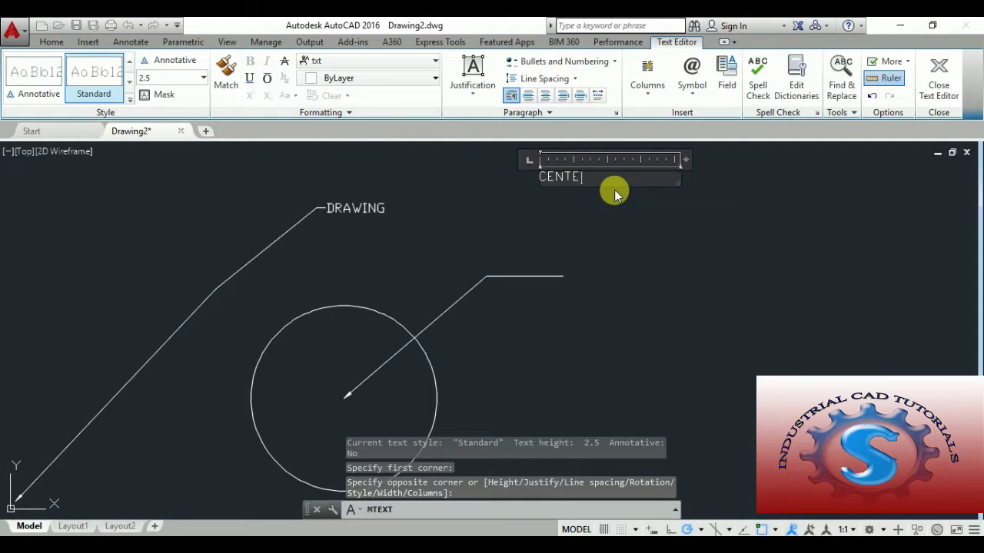
{"action": "type", "text": "R POINT"}
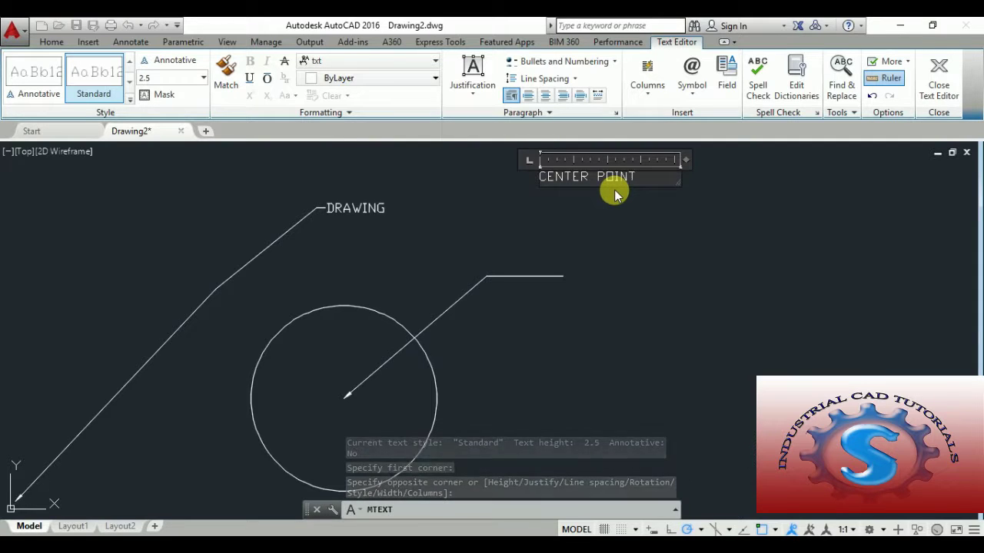
{"action": "left_click", "coordinate": [606, 233]}
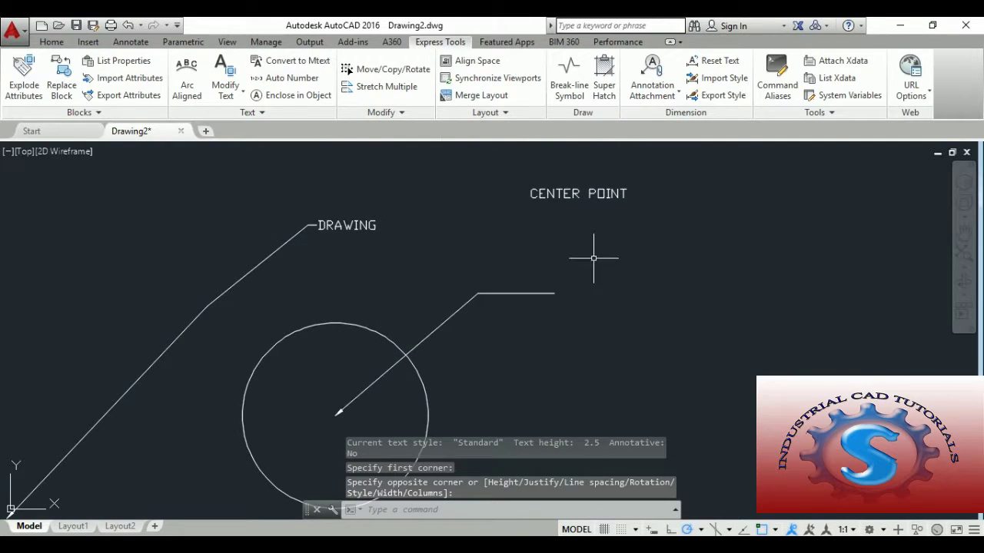
- Attach the circle's leader to the CENTER POINT text via Attach Leader to Annotation
{"action": "left_click", "coordinate": [674, 95]}
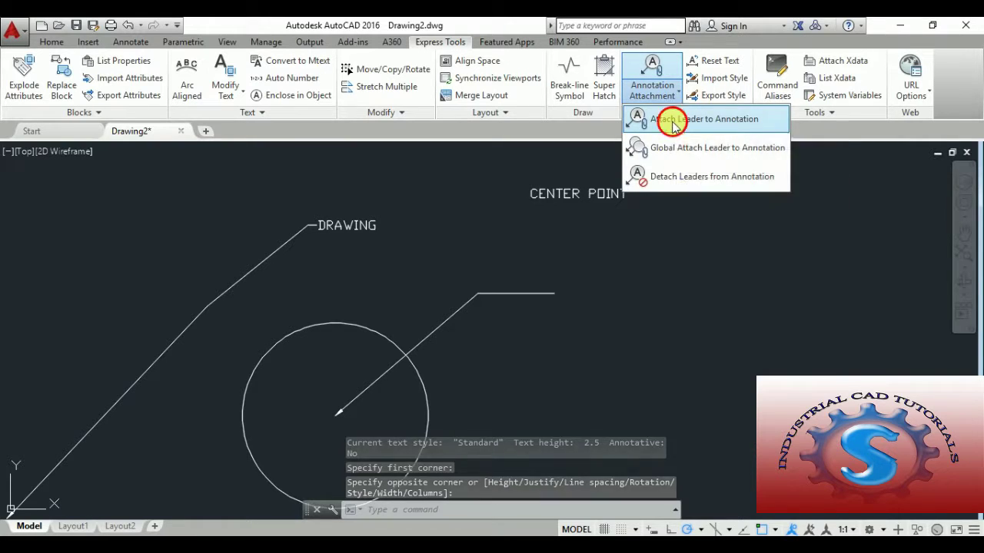
{"action": "left_click", "coordinate": [673, 123]}
{"action": "left_click", "coordinate": [578, 193]}
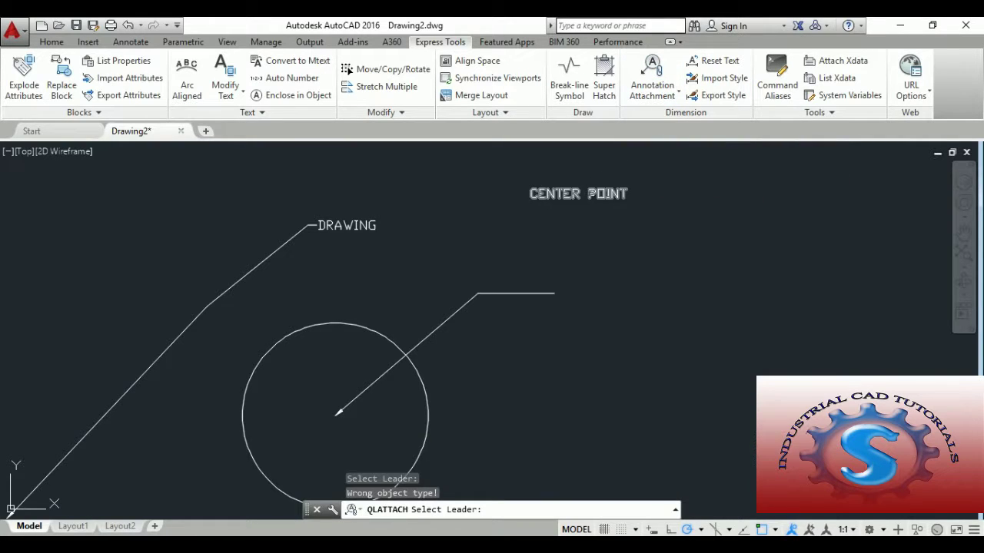
{"action": "left_click", "coordinate": [537, 293]}
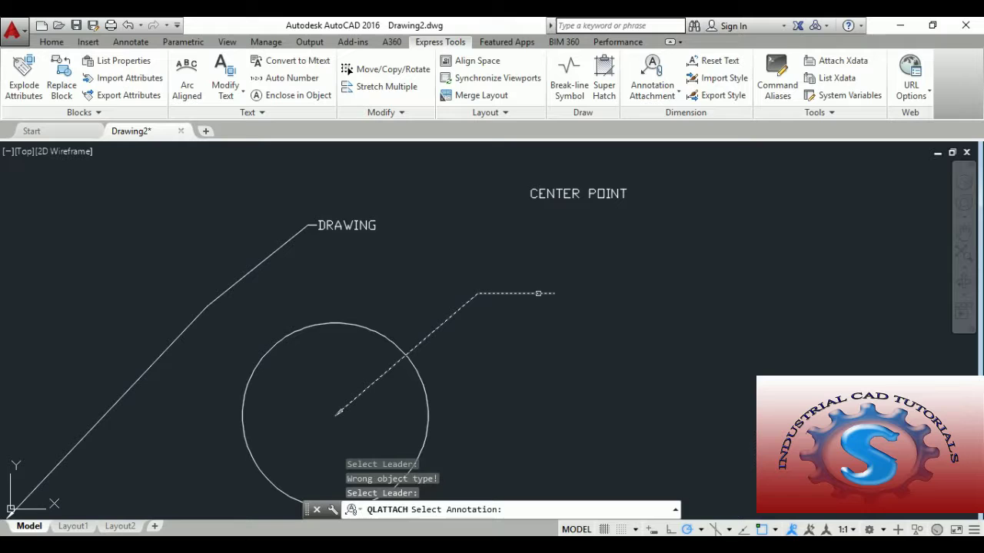
{"action": "left_click", "coordinate": [563, 197]}
{"action": "scroll", "coordinate": [542, 301], "scroll_direction": "down", "scroll_amount": 4}
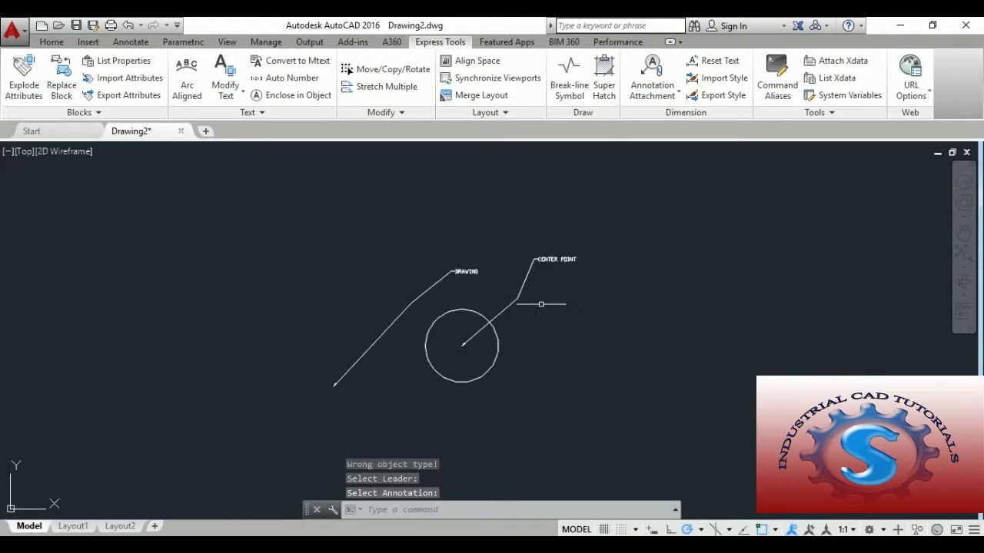
{"action": "scroll", "coordinate": [538, 302], "scroll_direction": "up", "scroll_amount": 2}
{"action": "middle_click_drag", "start_coordinate": [538, 296], "coordinate": [516, 274]}
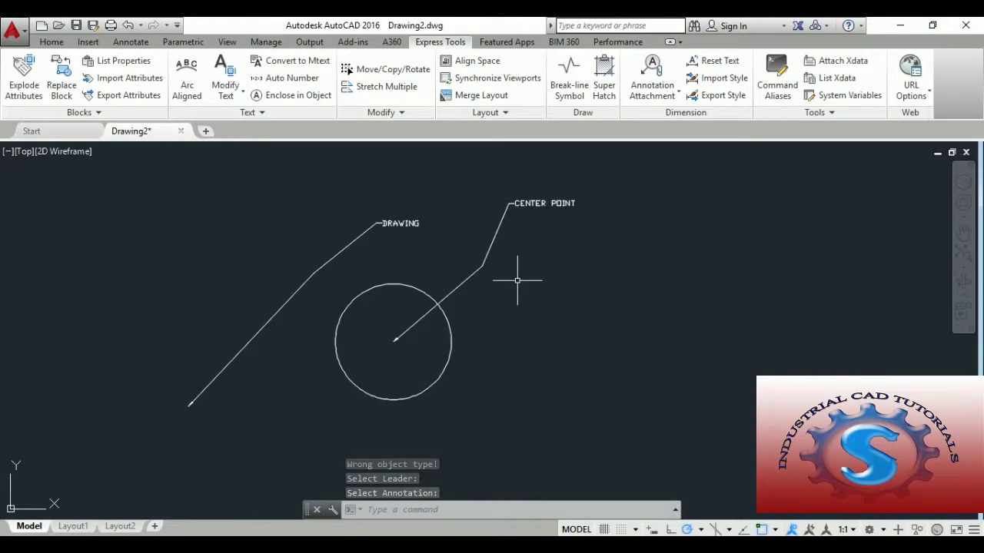
{"action": "middle_click_drag", "start_coordinate": [419, 312], "coordinate": [419, 334]}
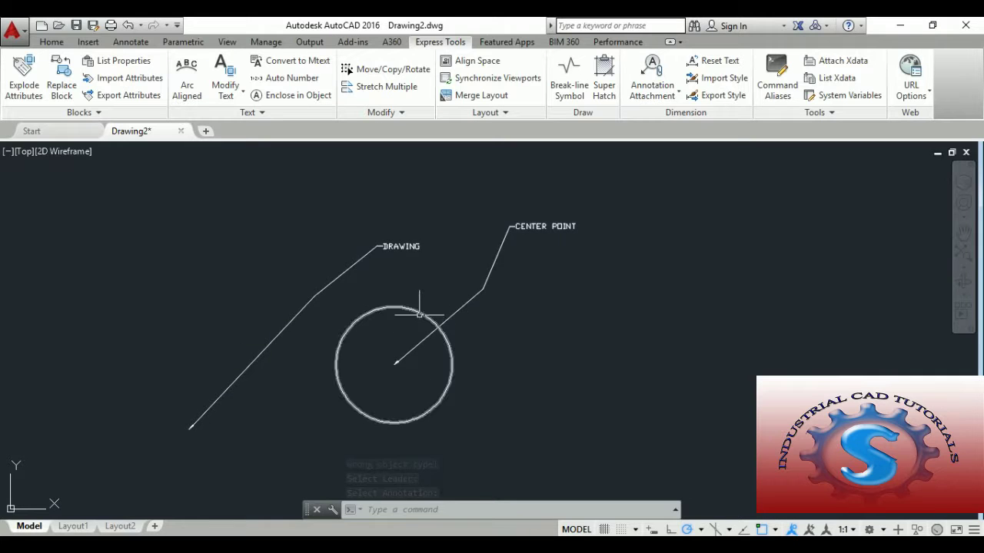
{"action": "scroll", "coordinate": [417, 318], "scroll_direction": "up", "scroll_amount": 2}
{"action": "scroll", "coordinate": [424, 305], "scroll_direction": "down", "scroll_amount": 4}
{"action": "scroll", "coordinate": [425, 306], "scroll_direction": "up", "scroll_amount": 2}
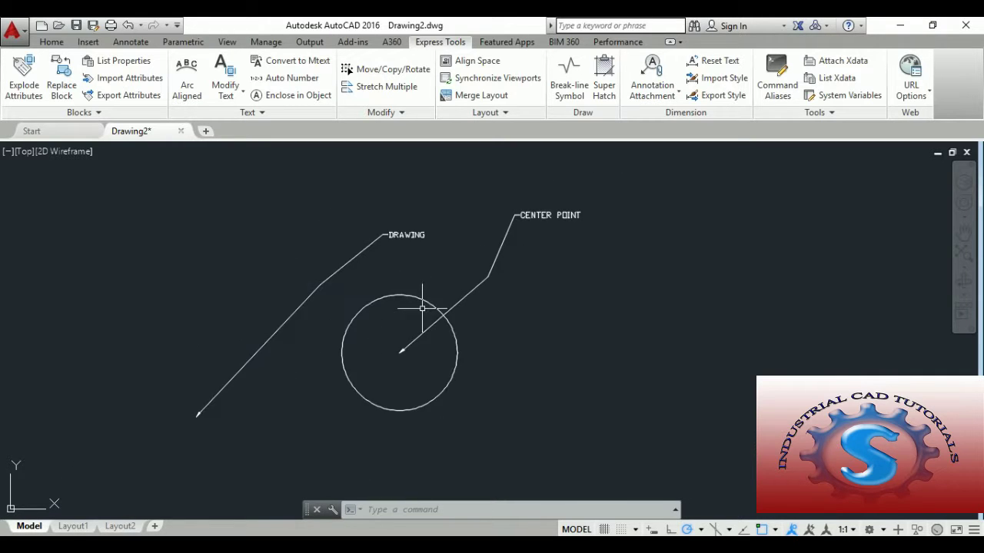
{"action": "middle_click_drag", "start_coordinate": [408, 325], "coordinate": [461, 325]}
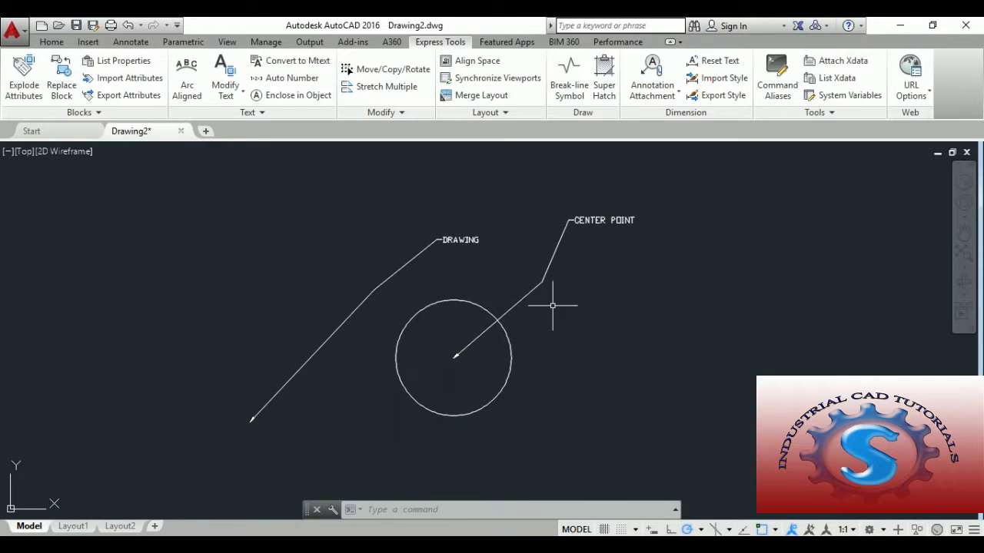
{"action": "scroll", "coordinate": [560, 303], "scroll_direction": "up", "scroll_amount": 2}
{"action": "mouse_move", "coordinate": [561, 306]}
{"action": "middle_mouse_down"}
{"action": "mouse_move", "coordinate": [621, 292]}
{"action": "mouse_move", "coordinate": [610, 303]}
{"action": "middle_mouse_up"}
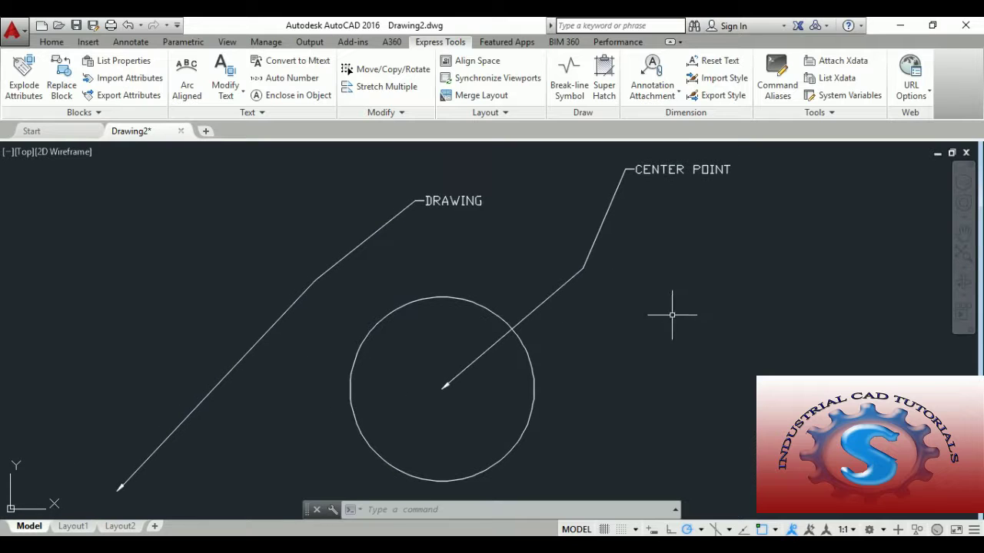